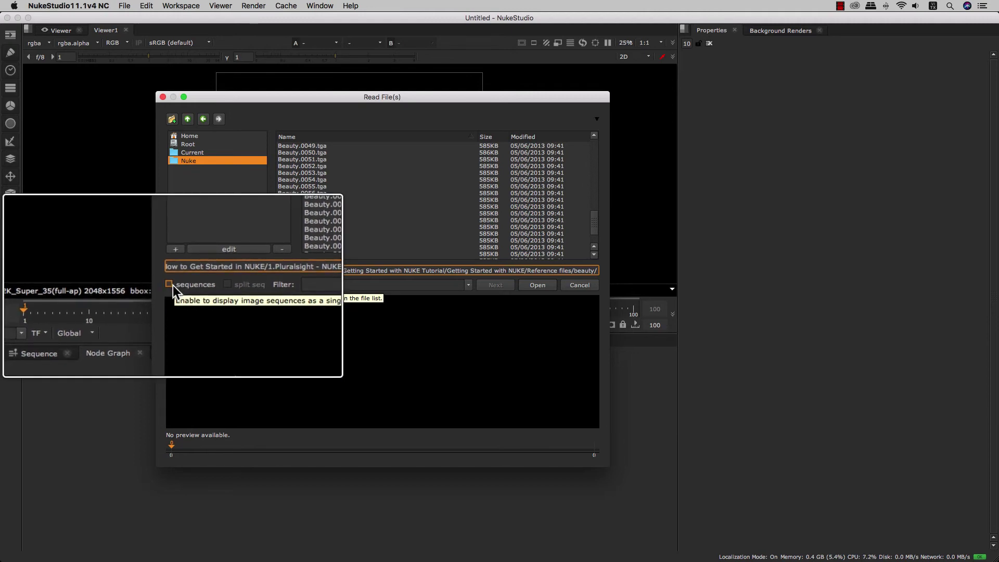
Enable image sequence grouping in the file list and import the Beauty.####.tga 1-70 sequence as a Read node
click(305, 206)
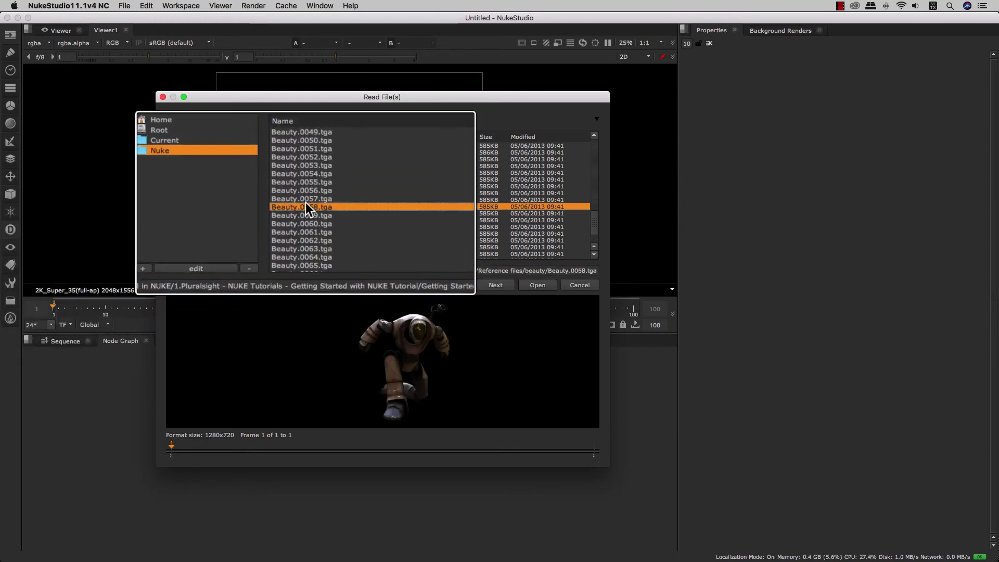
click(305, 186)
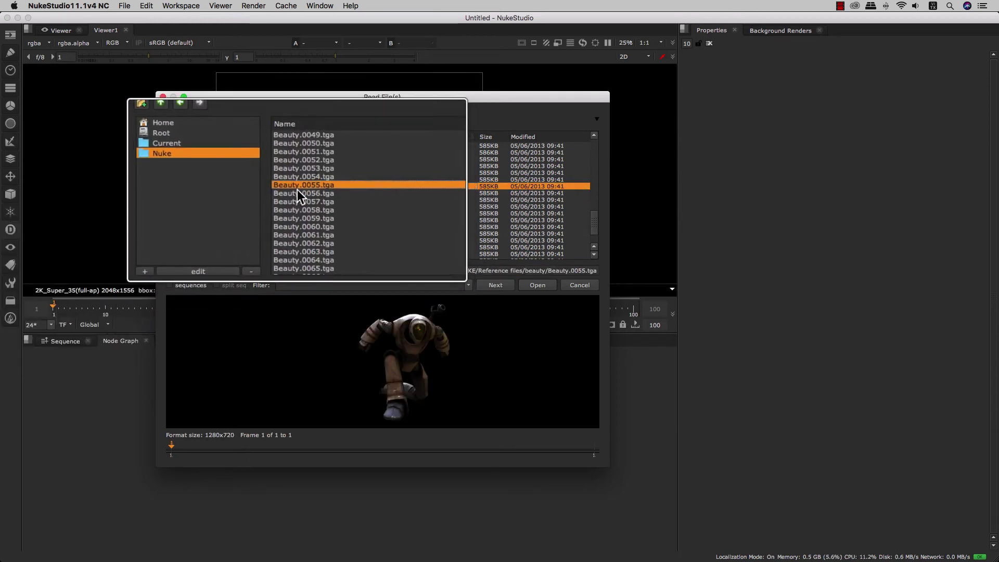
click(169, 285)
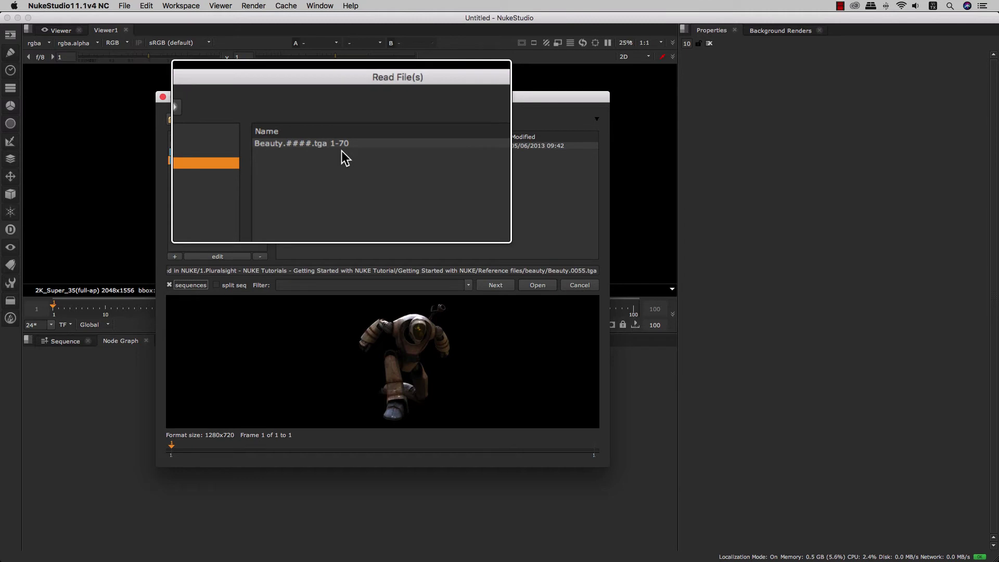
click(309, 146)
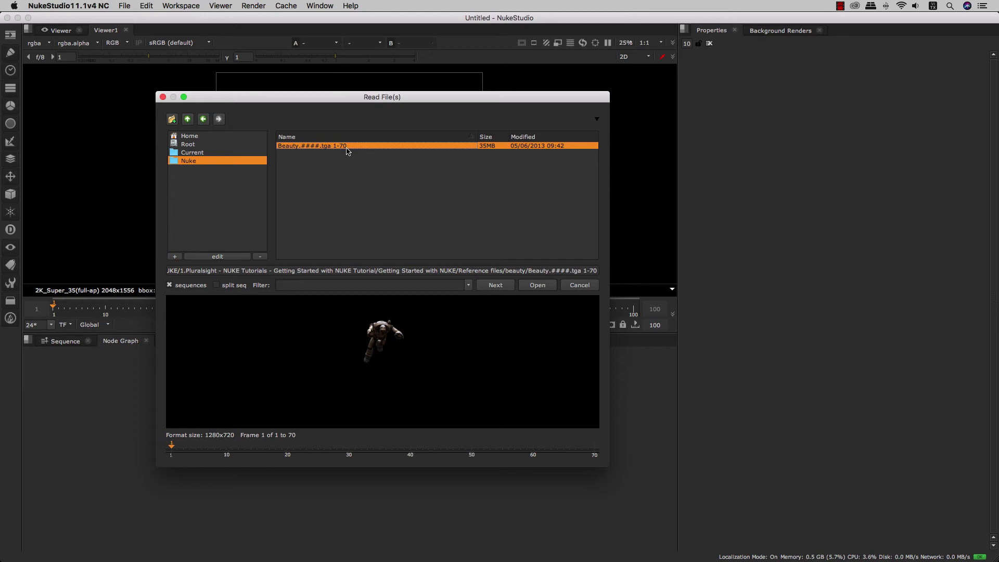
click(537, 286)
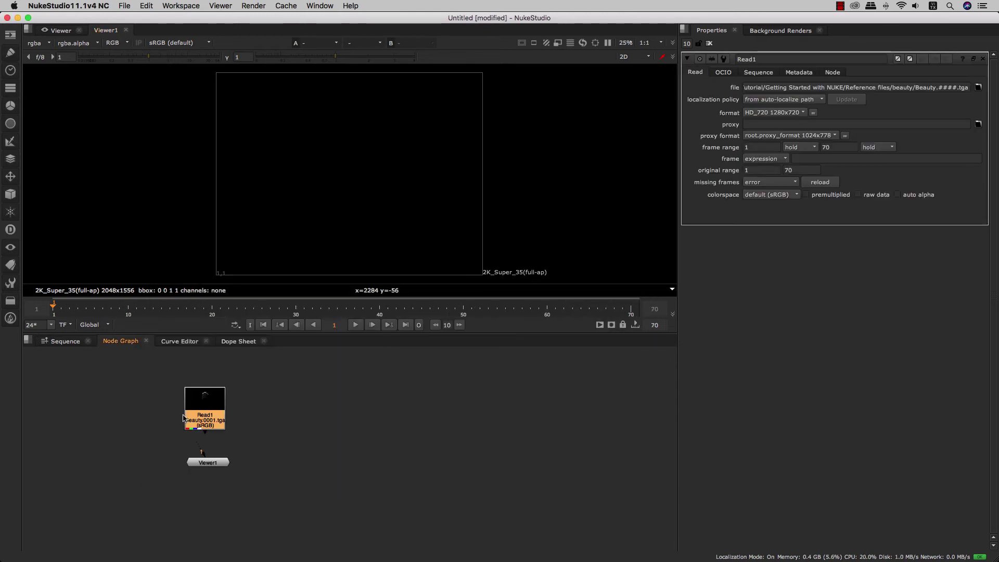
Position the Beauty Read node above Viewer1 and connect Viewer1's input to it
mouse_move(183, 416)
mouse_down()
mouse_move(181, 405)
mouse_move(205, 401)
mouse_move(198, 404)
mouse_up()
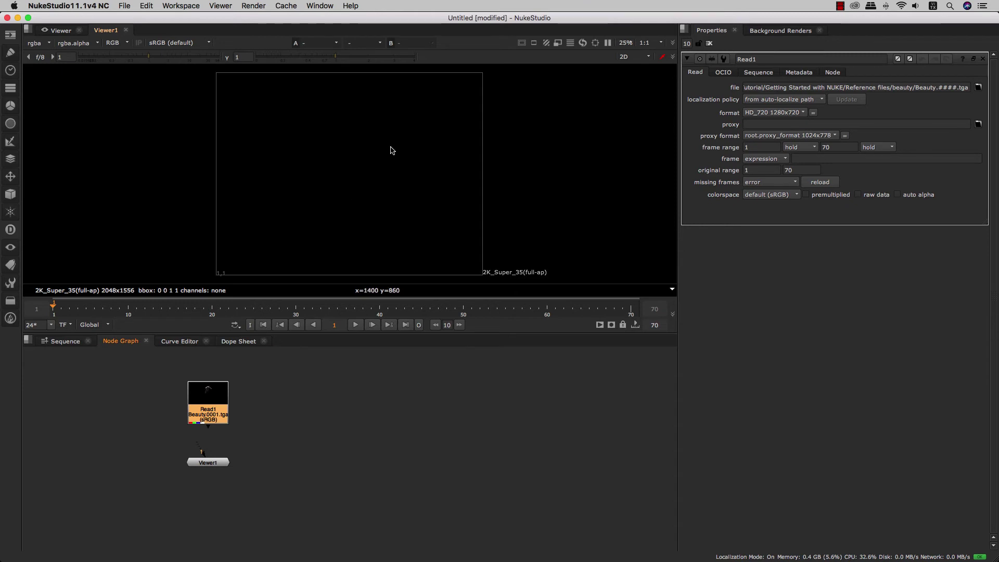
click(212, 464)
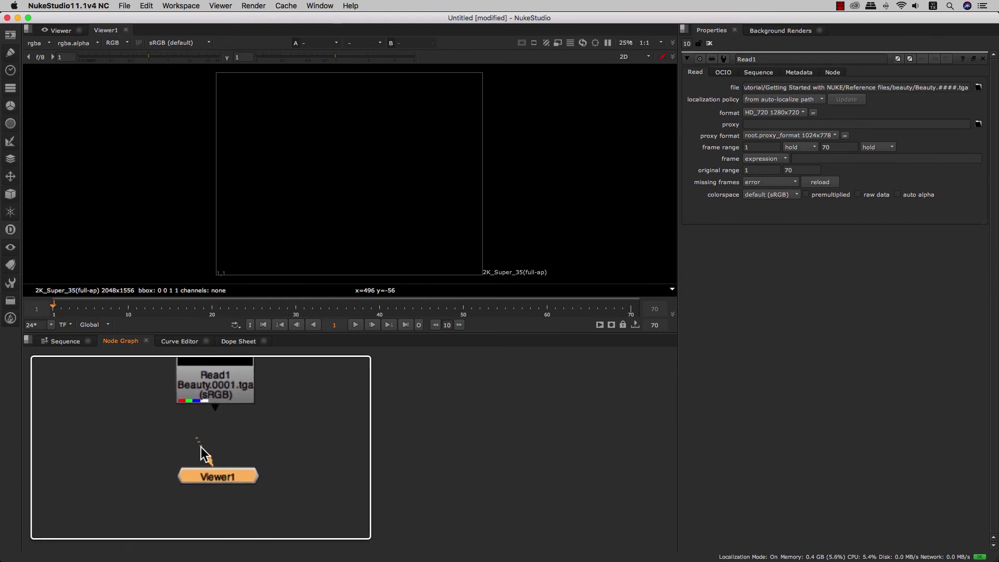
drag(200, 447, 208, 401)
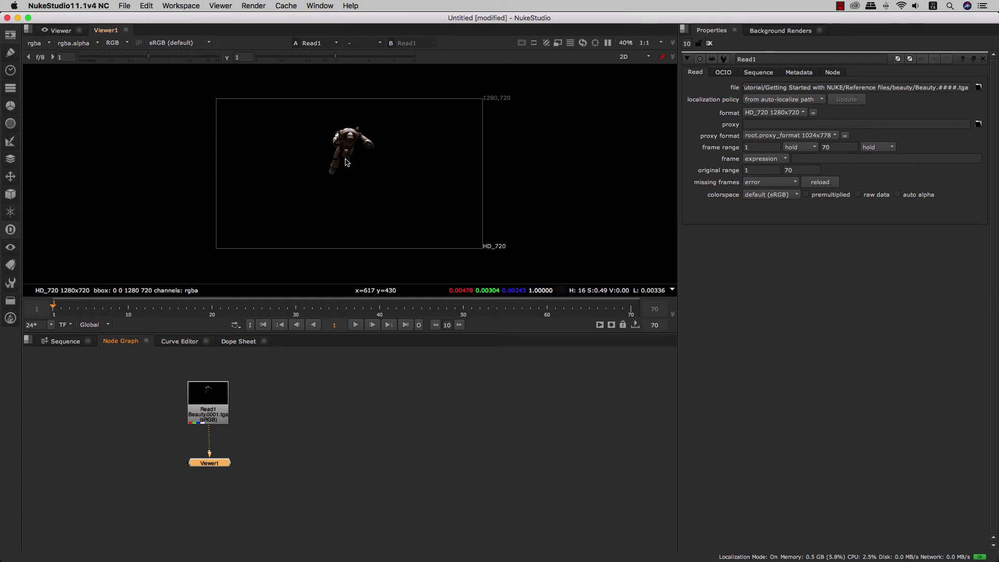
Examine the robot render in the viewer, both at full frame and close up around the helmet and arms
scroll(354, 144, up, 5)
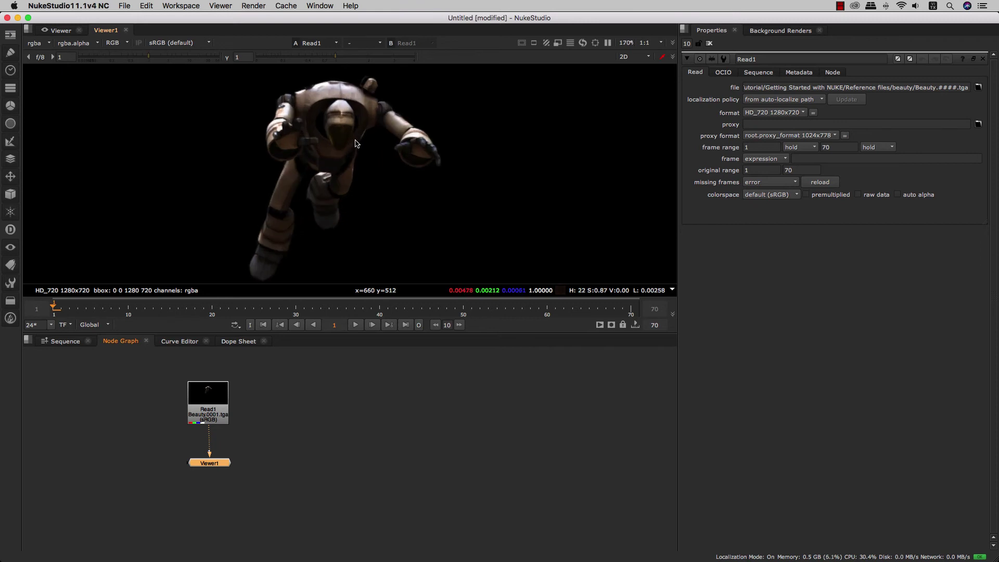
scroll(356, 144, up, 3)
scroll(358, 145, down, 2)
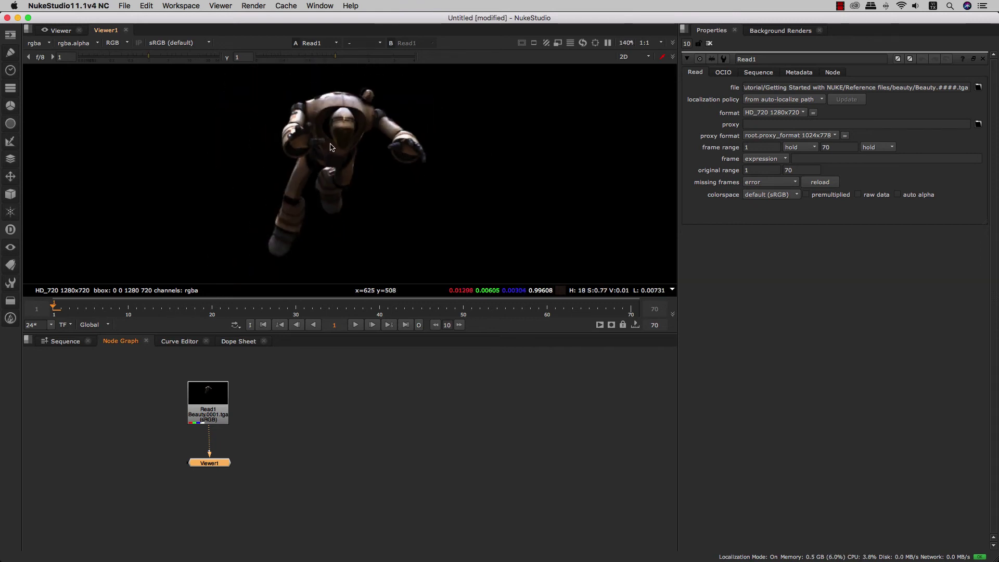
scroll(331, 148, down, 7)
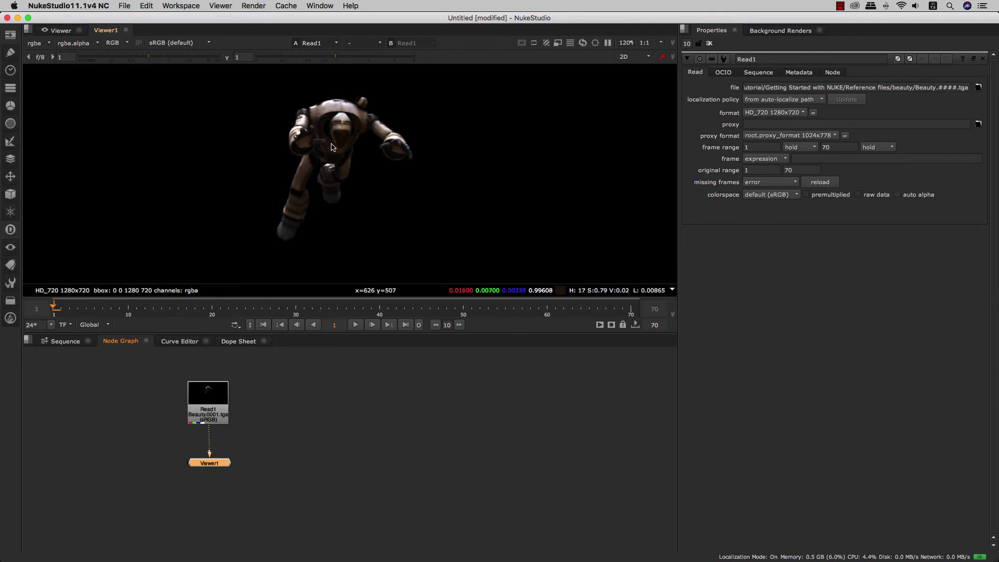
scroll(331, 147, down, 2)
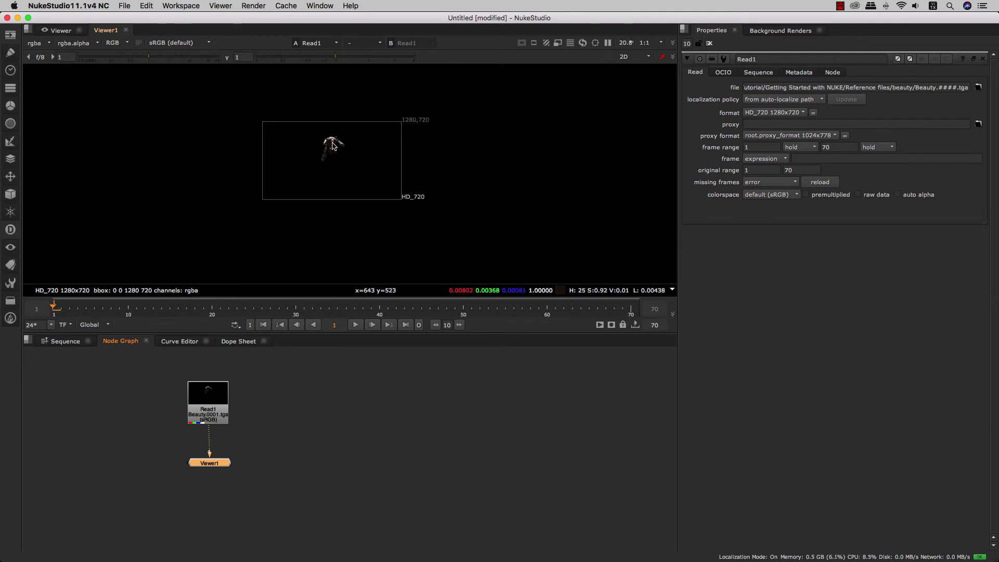
scroll(333, 147, up, 4)
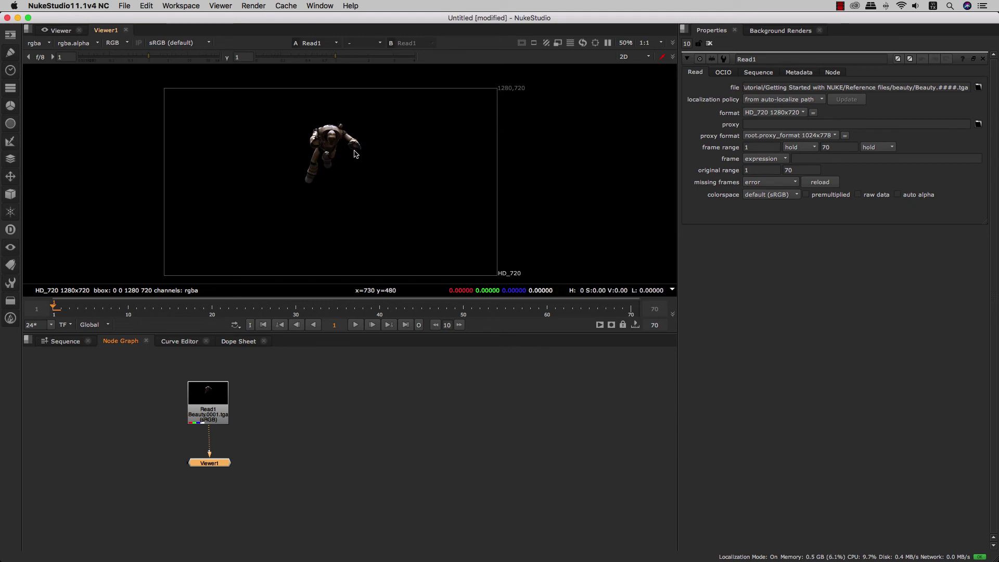
scroll(313, 146, up, 8)
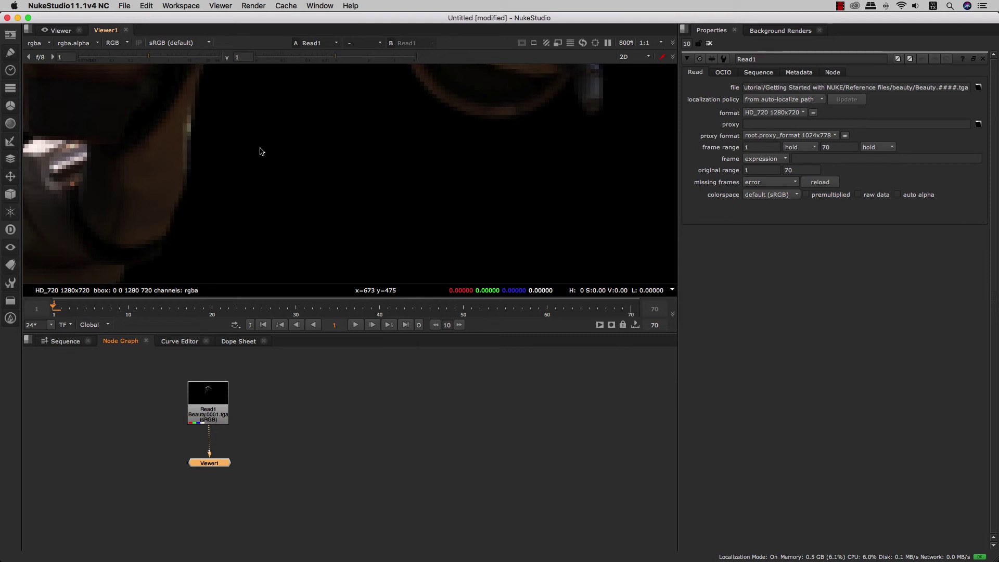
drag(249, 147, 280, 146)
scroll(310, 236, down, 5)
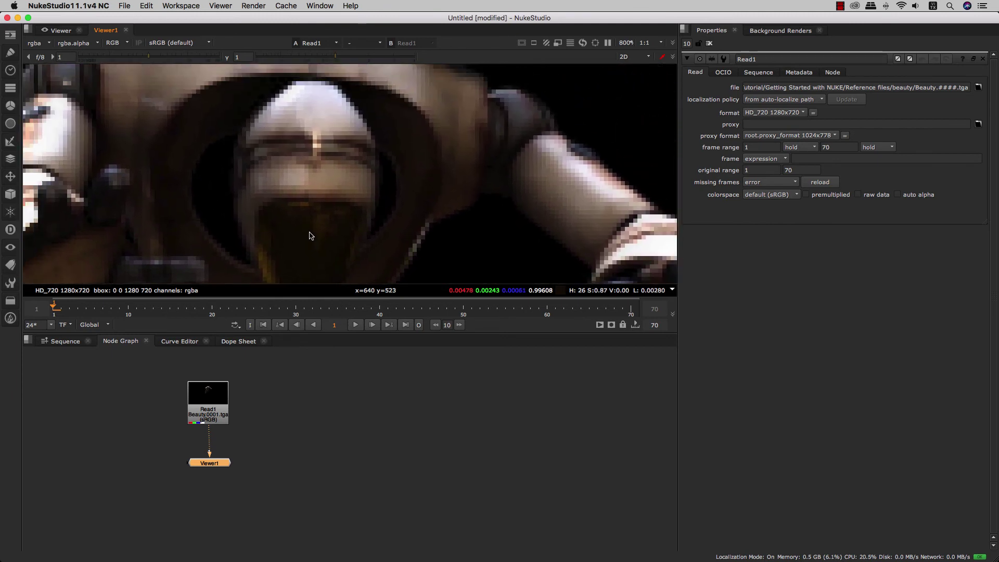
drag(341, 193, 310, 138)
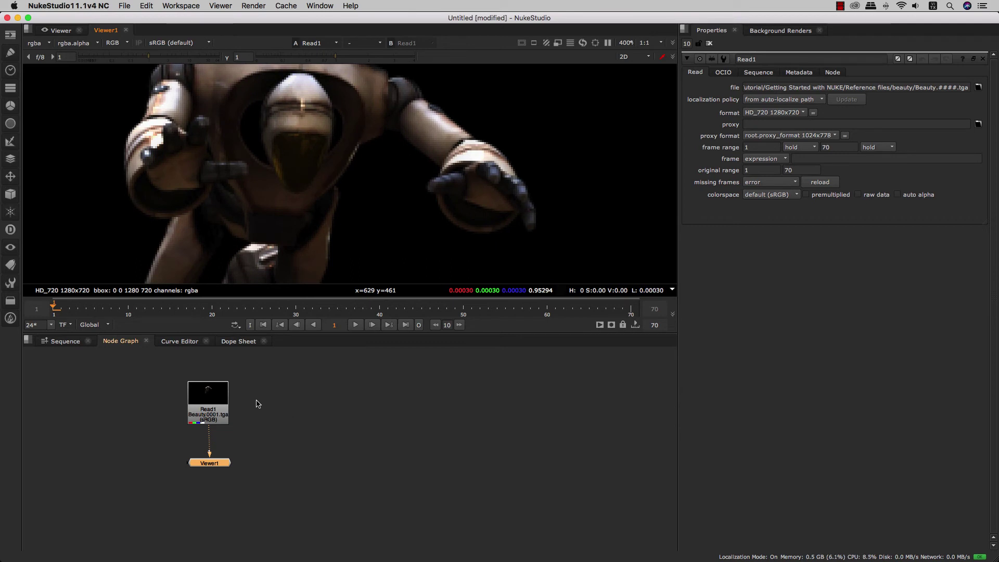
Inspect the Beauty Read node up close in the node graph and bring both nodes back into view
scroll(224, 402, up, 10)
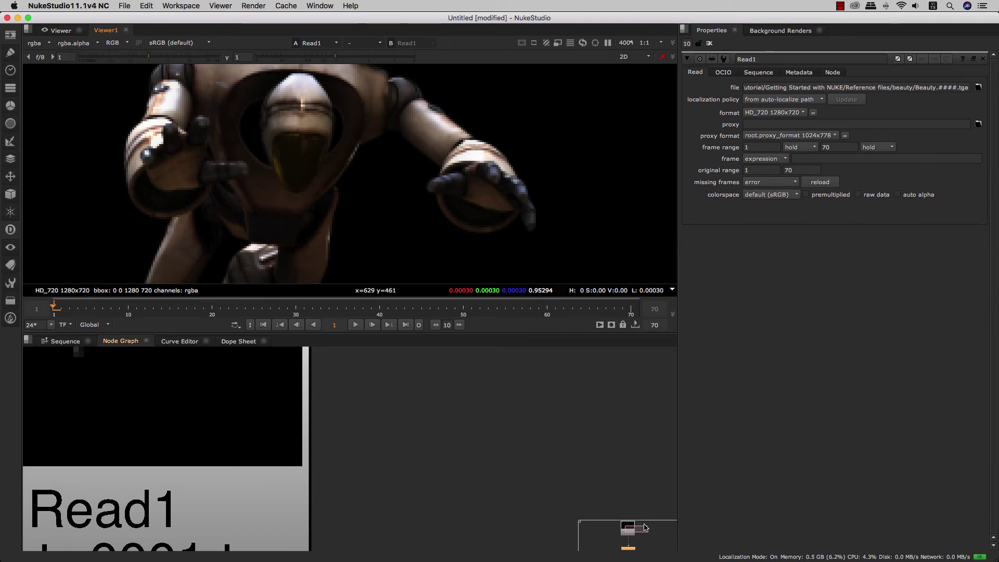
mouse_move(631, 530)
mouse_down()
mouse_move(624, 549)
mouse_move(621, 525)
mouse_up()
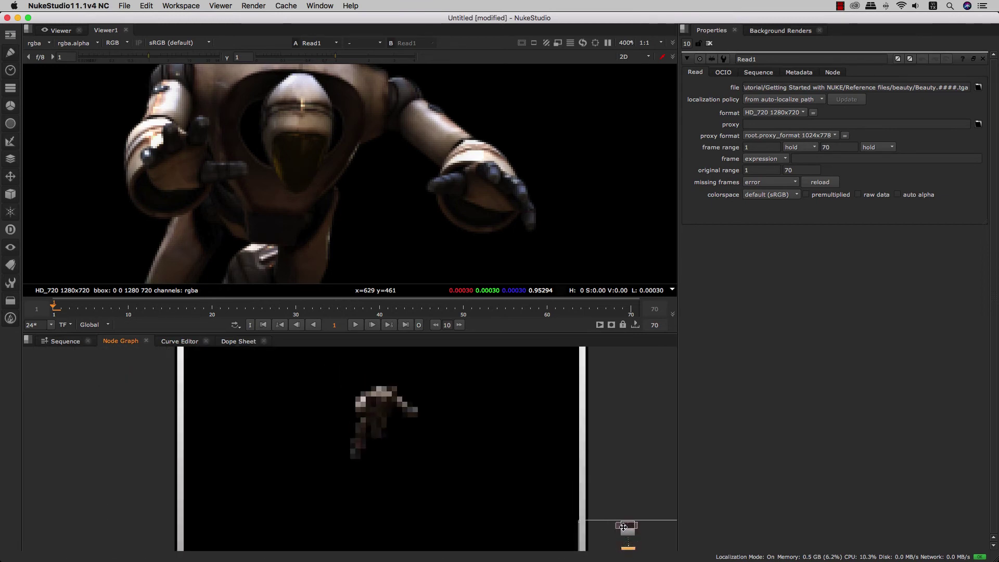
scroll(453, 471, down, 3)
scroll(454, 471, down, 10)
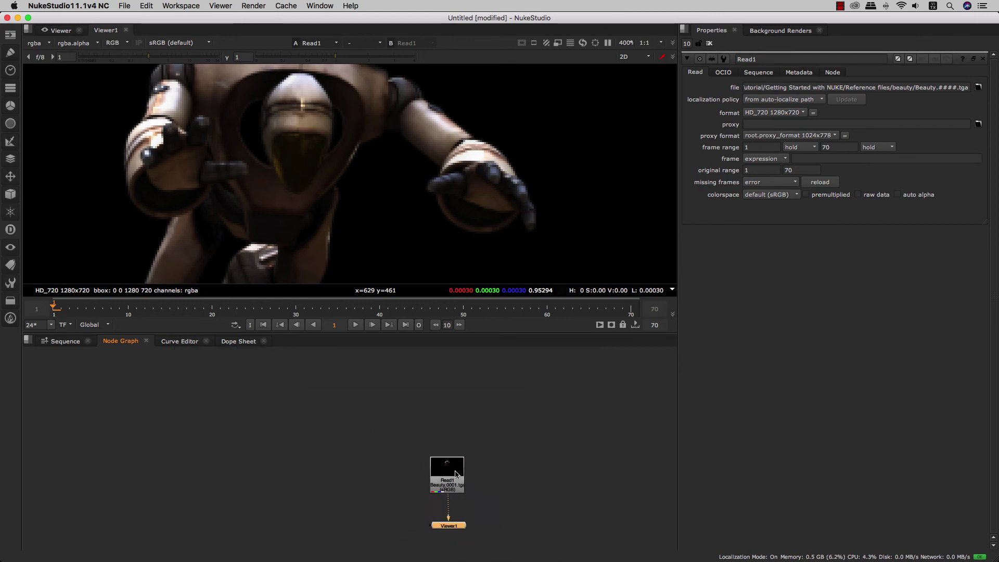
drag(463, 480, 430, 445)
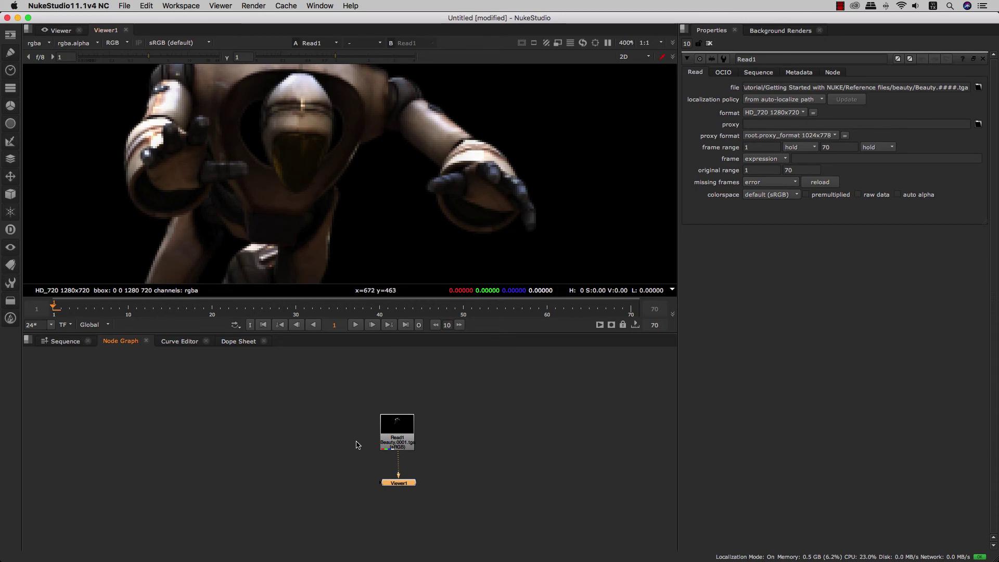
click(401, 440)
scroll(397, 441, up, 5)
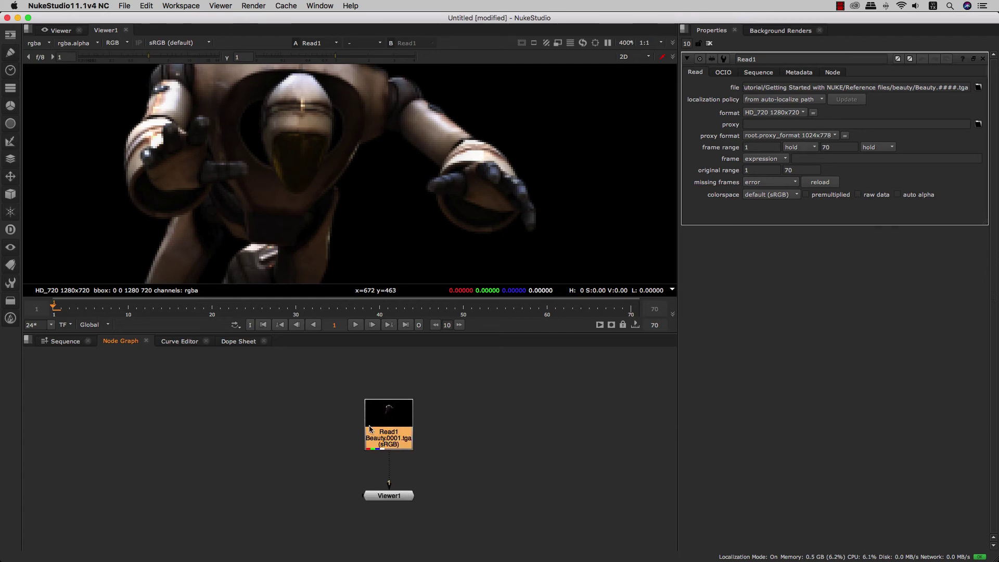
scroll(335, 424, right, 1)
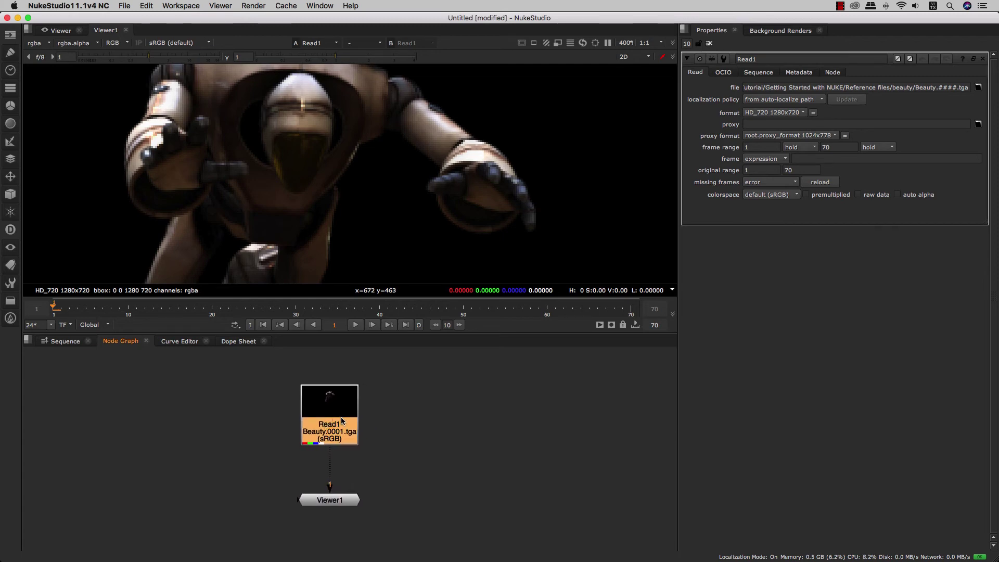
Switch to Finder and bring the ground Shad, heat and StreetBackground folders into Nuke's node graph
mouse_move(217, 557)
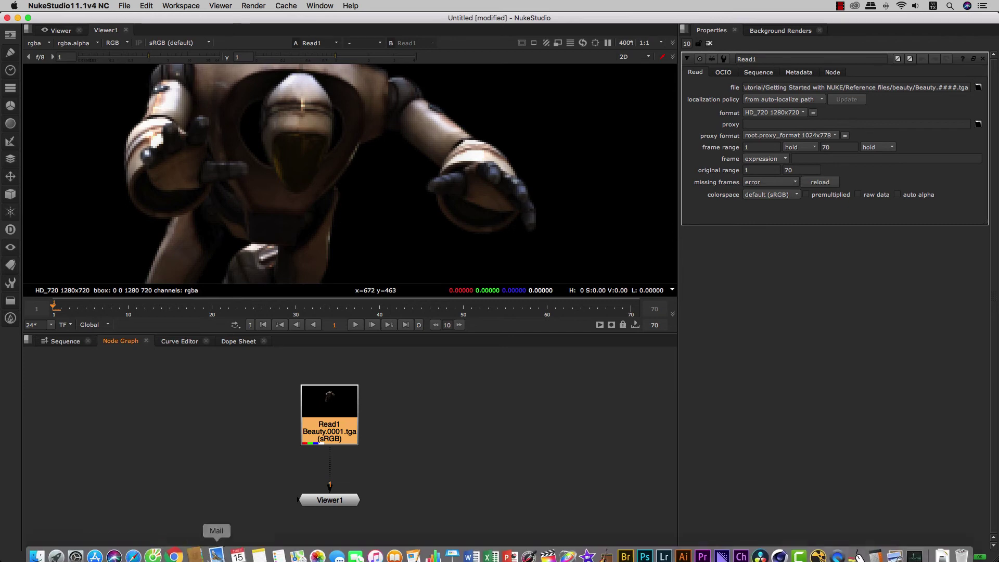
click(48, 556)
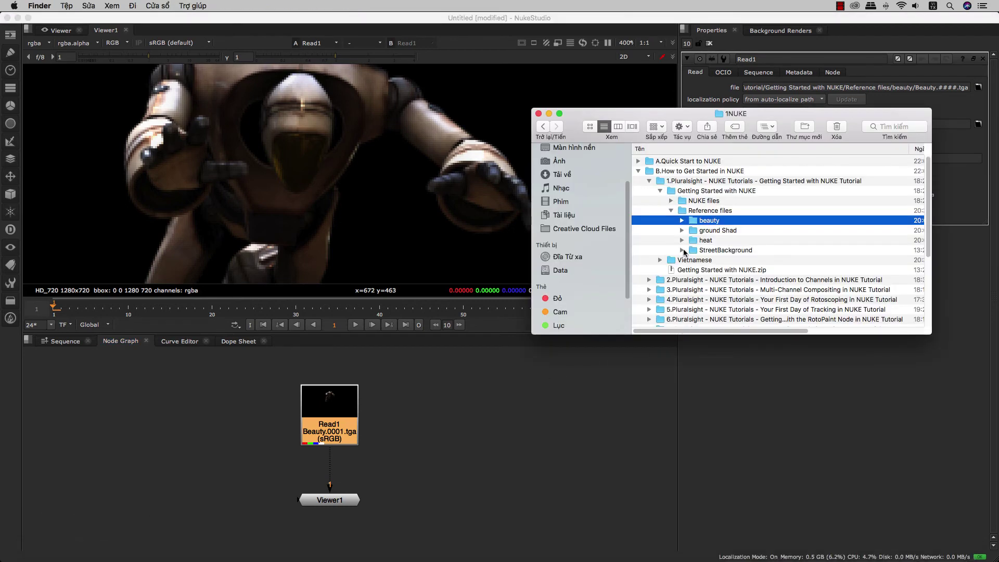
click(708, 231)
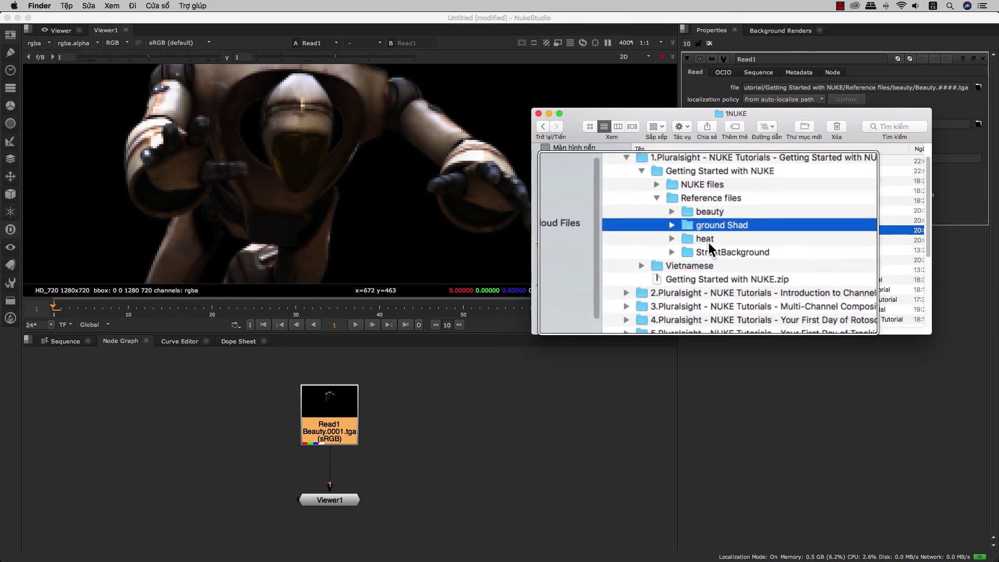
shift+click(710, 248)
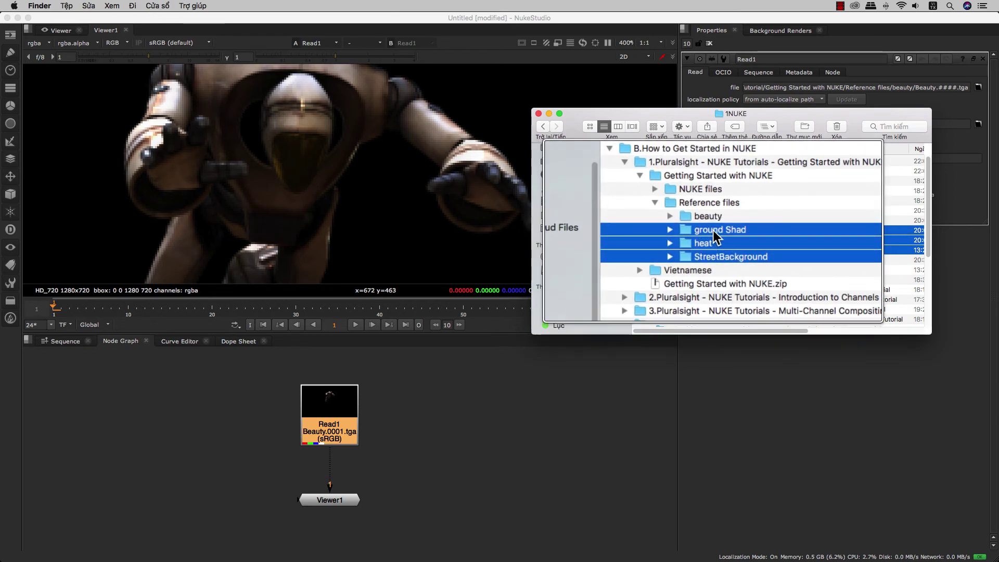
drag(705, 242, 451, 395)
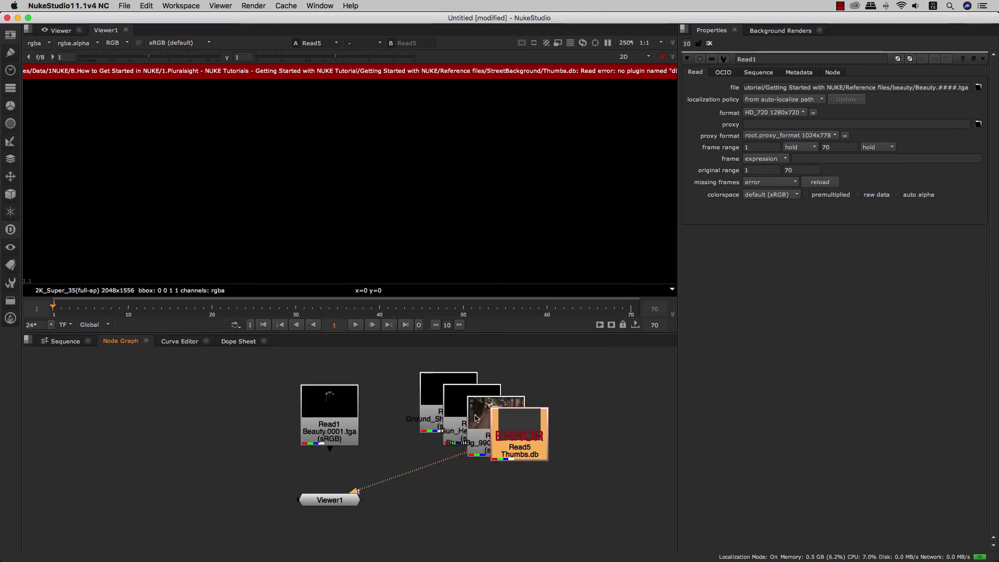
Spread the overlapping ground shadow, gun heat, street background and Thumbs.db Read nodes apart in the node graph
drag(426, 401, 393, 386)
drag(494, 440, 489, 497)
click(559, 441)
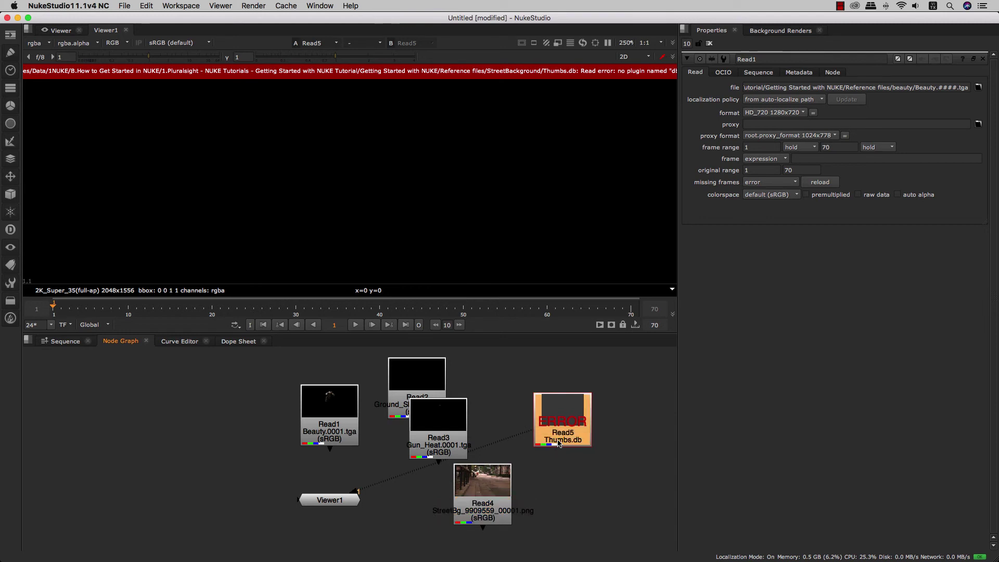
drag(463, 430, 504, 407)
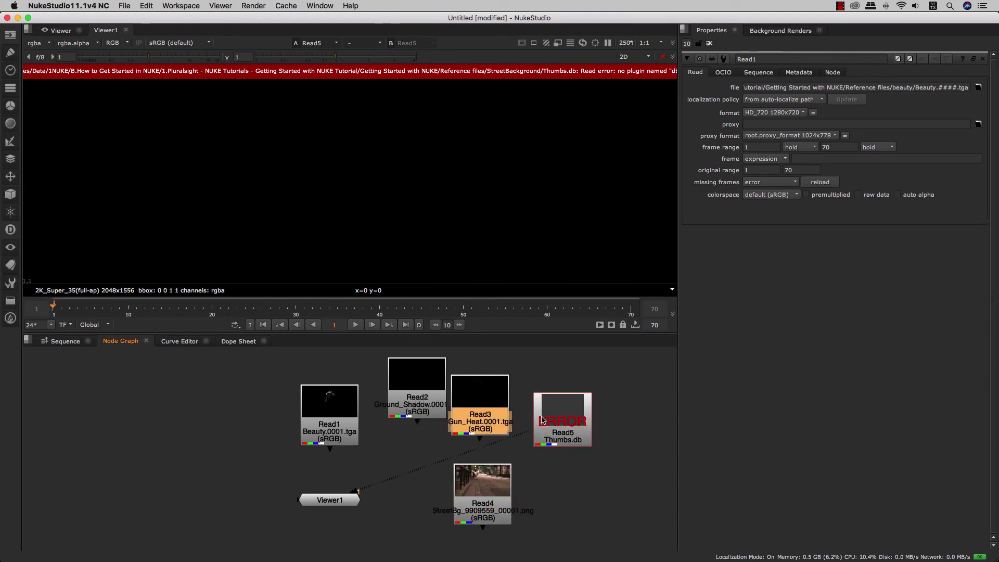
Delete the Read node that loads Thumbs.db
click(571, 426)
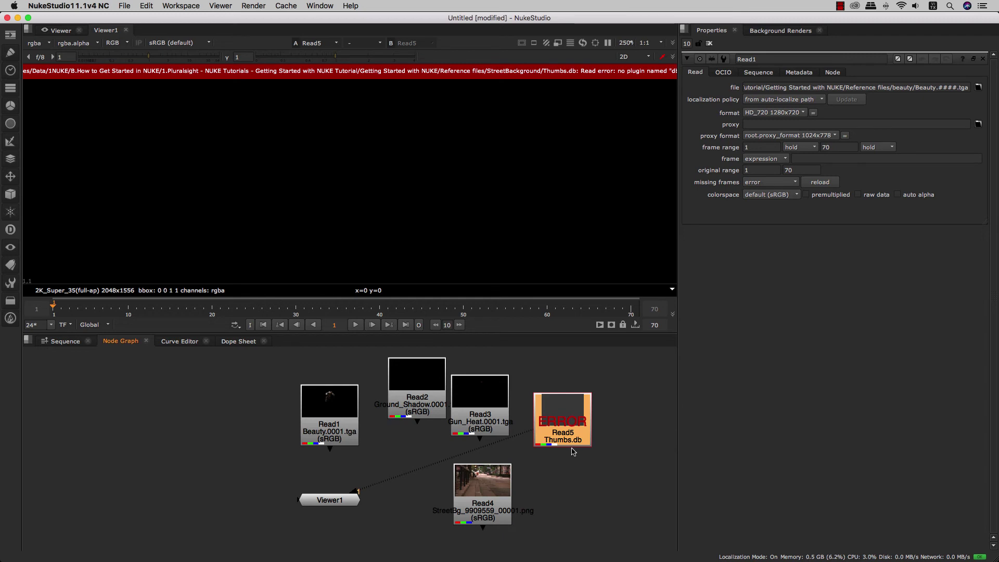
key(Delete)
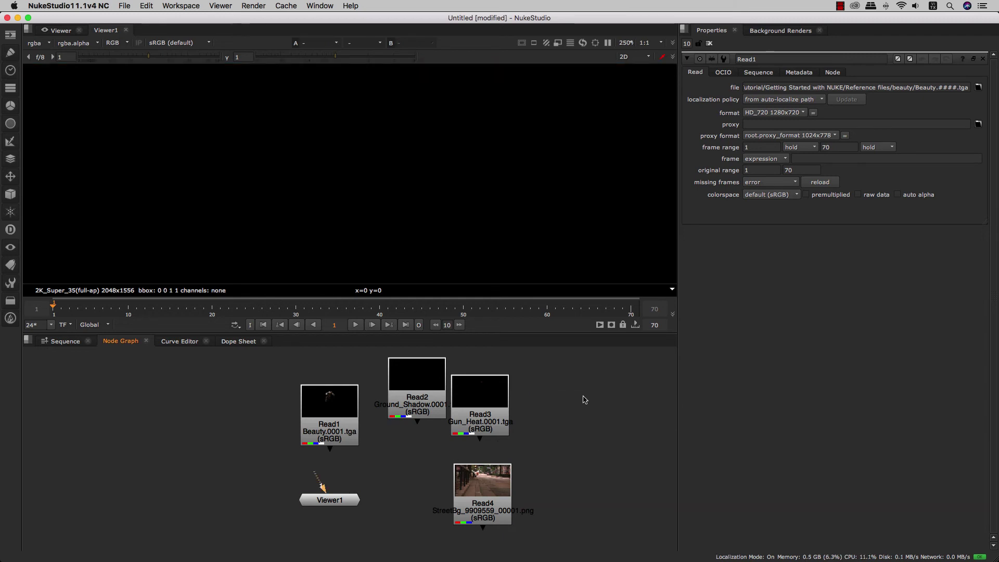
key(Delete)
Arrange the Beauty, Ground_Shadow, Gun_Heat and StreetBg Read nodes in a row, with Viewer1 centred below them
drag(329, 416, 218, 404)
drag(417, 401, 330, 406)
drag(502, 400, 460, 396)
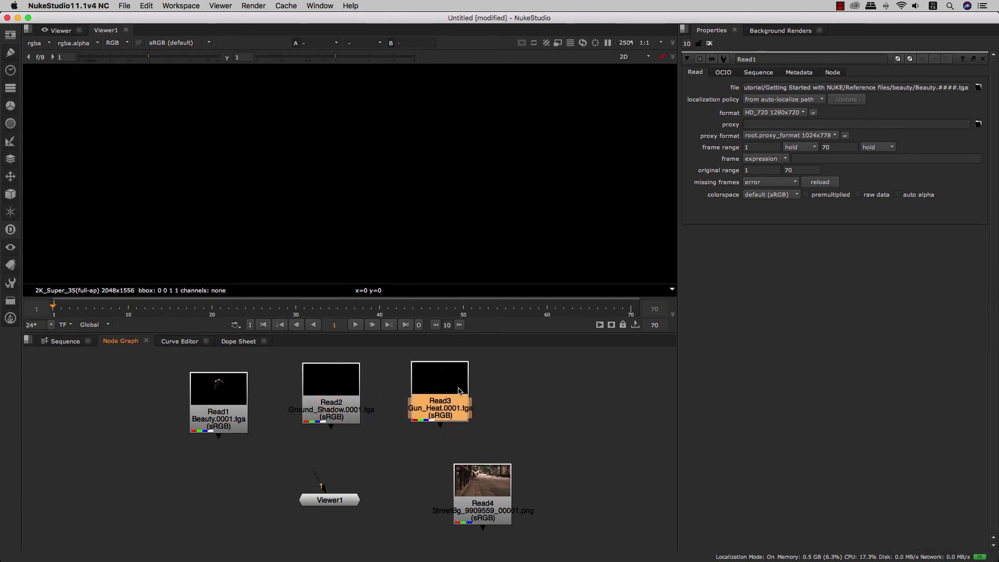
drag(484, 500, 534, 418)
drag(341, 502, 376, 509)
drag(430, 403, 427, 398)
drag(524, 419, 519, 410)
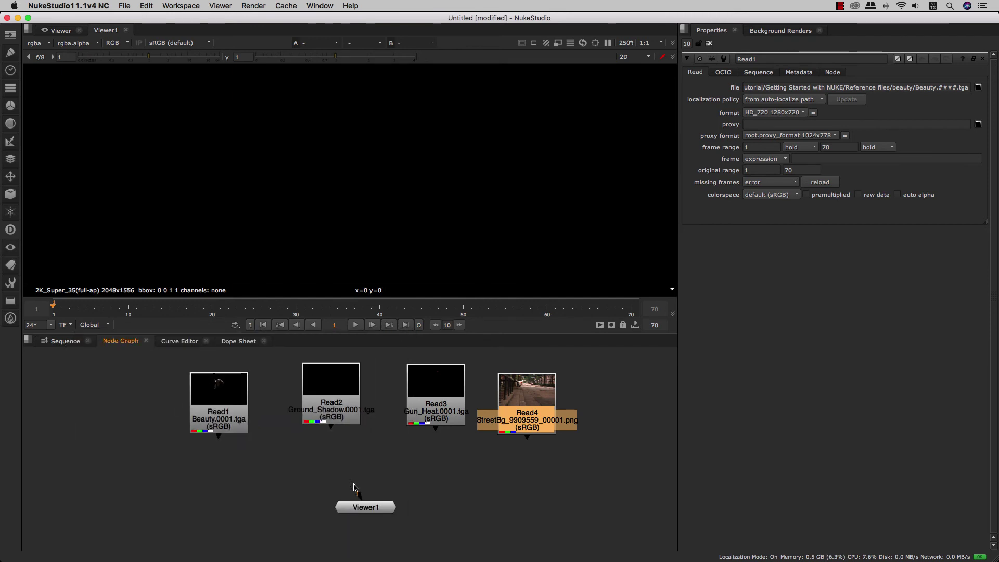
Connect Viewer1 to the Beauty Read node and move that connection on to the StreetBg Read node
drag(231, 427, 227, 422)
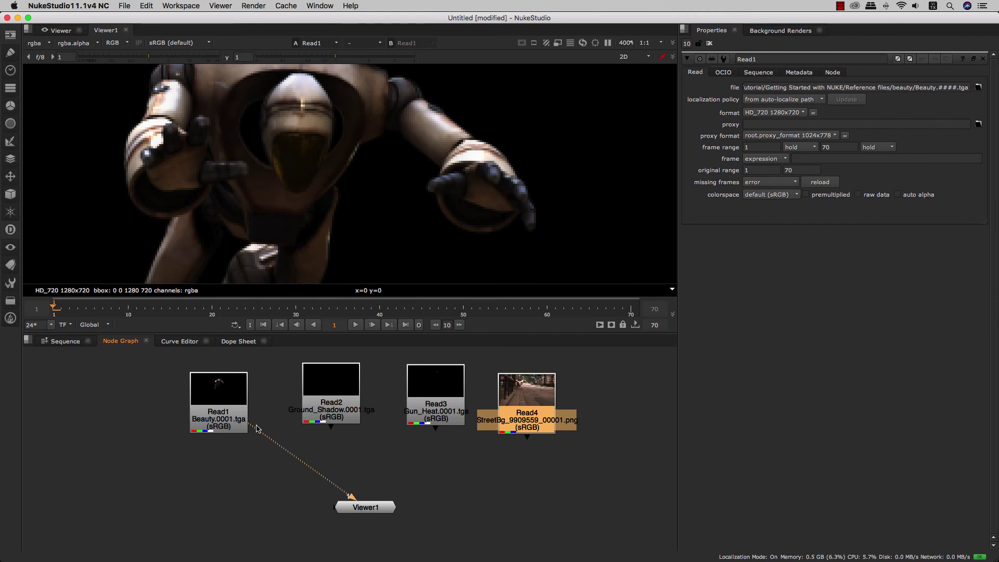
drag(253, 430, 538, 422)
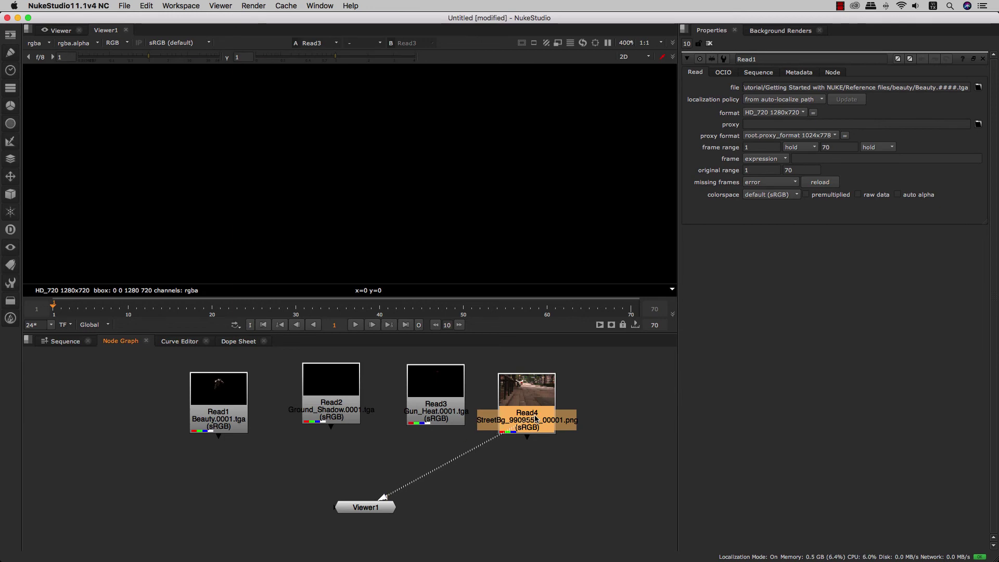
View the StreetBg Read node through Viewer1 with its whole frame in view at 50% zoom
drag(536, 418, 536, 420)
scroll(357, 169, down, 4)
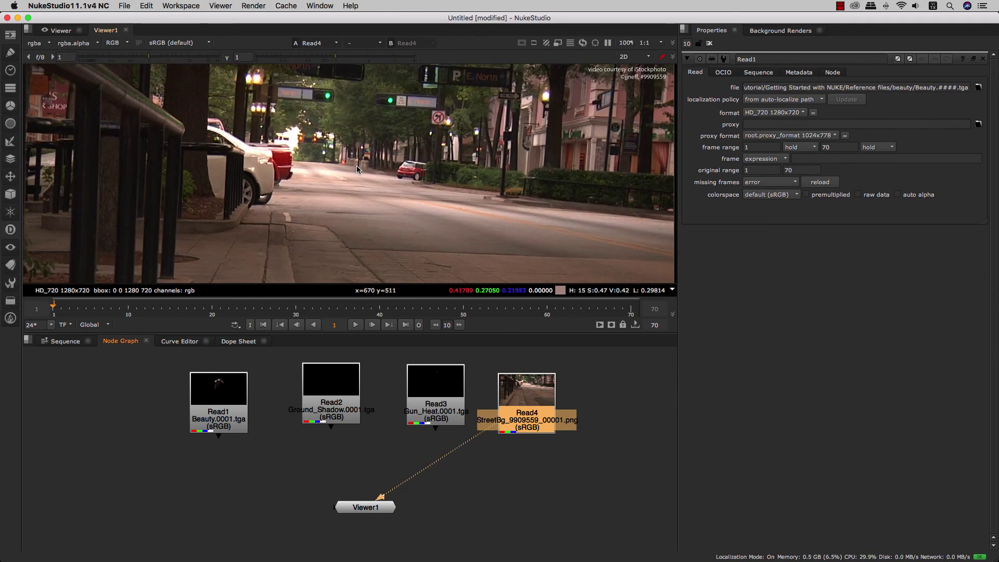
scroll(357, 169, down, 3)
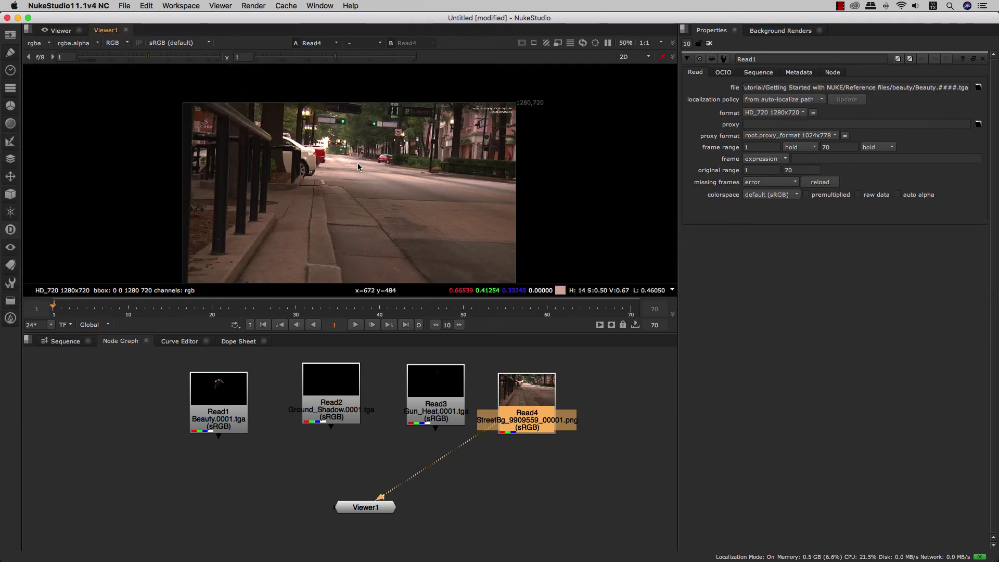
Reconnect Viewer1 from StreetBg to the Ground_Shadow Read node and on to the Beauty Read node
click(224, 424)
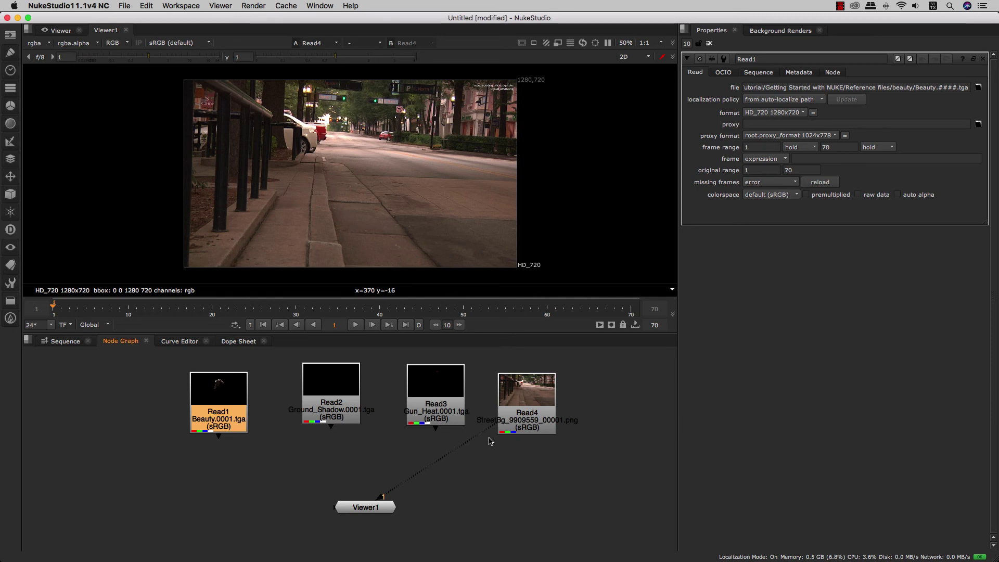
drag(445, 418, 334, 431)
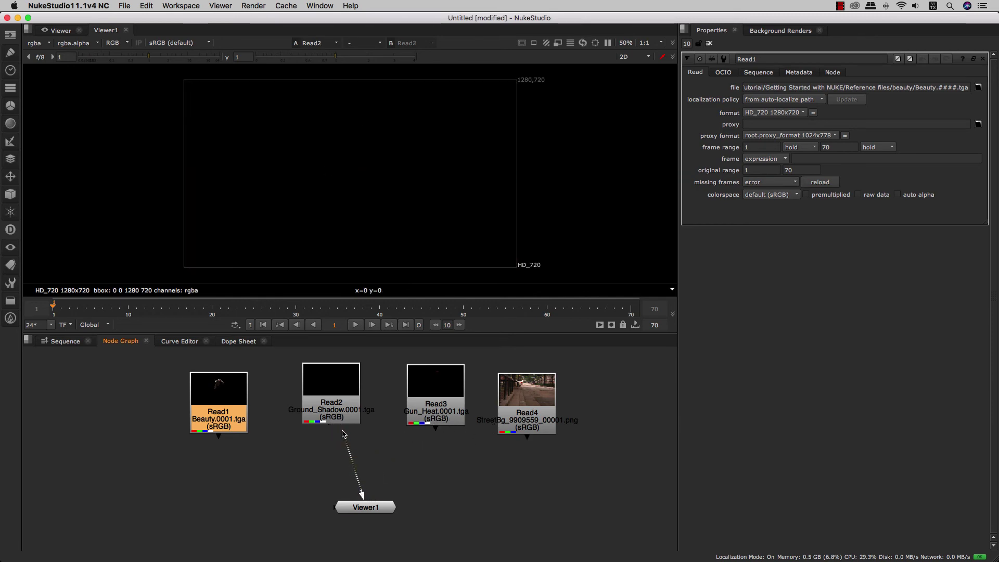
drag(202, 435, 208, 428)
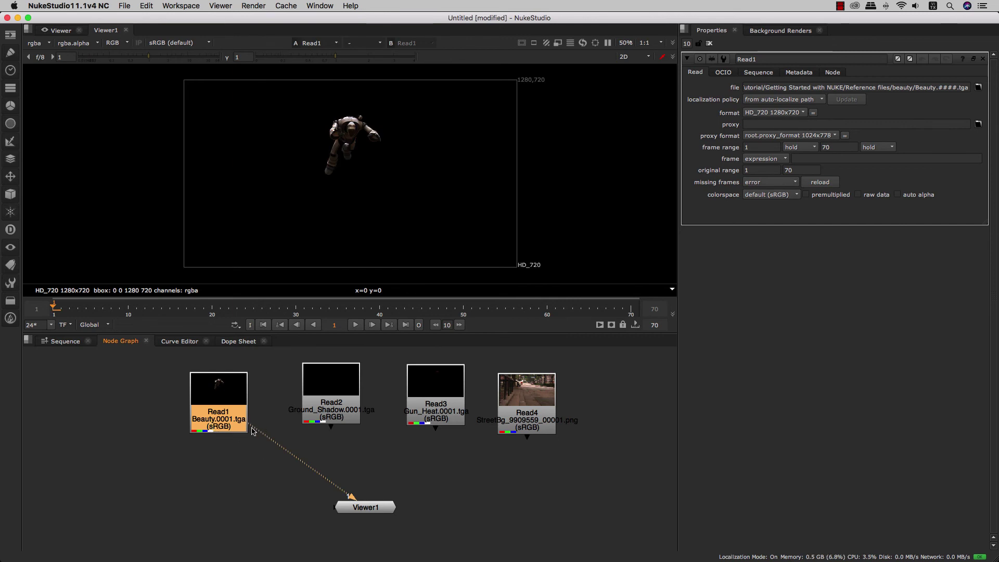
View the Ground_Shadow Read node and finally the StreetBg Read node through Viewer1's input 1
click(328, 405)
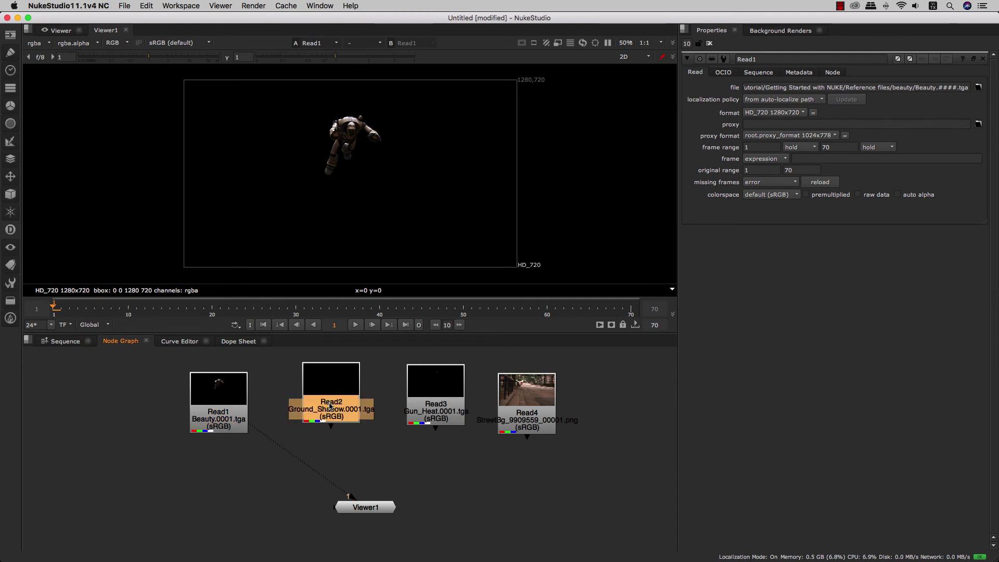
key(1)
click(440, 408)
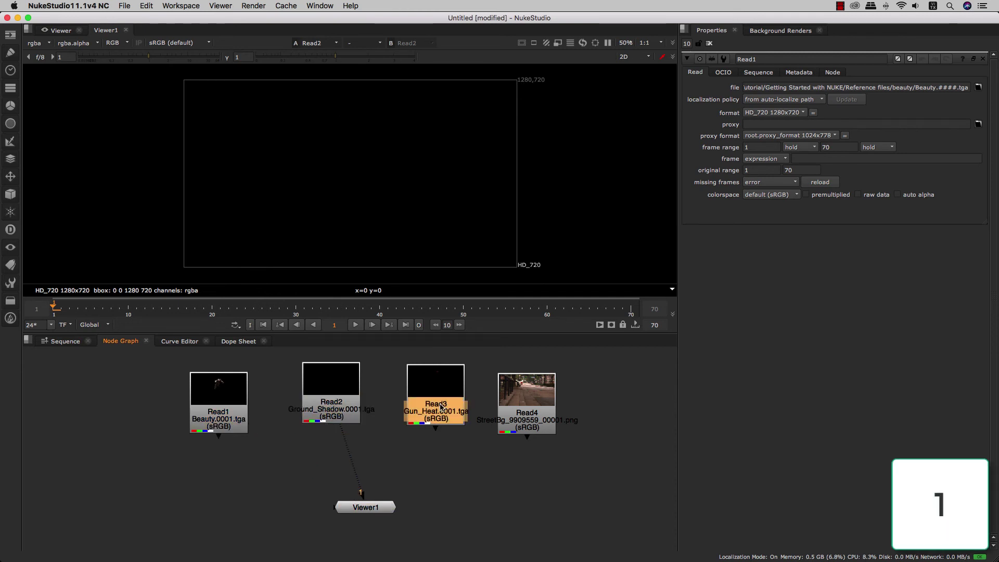
click(537, 419)
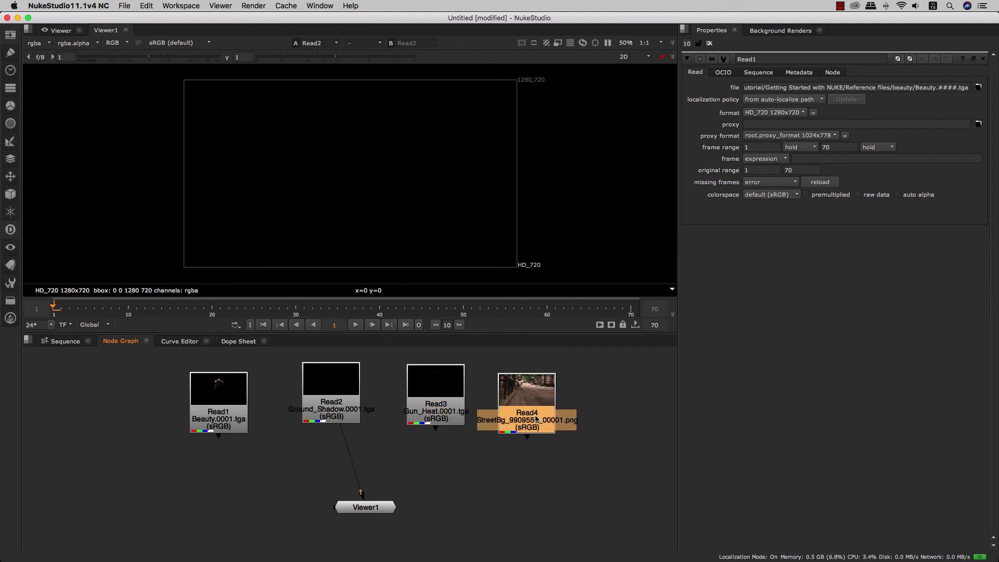
key(1)
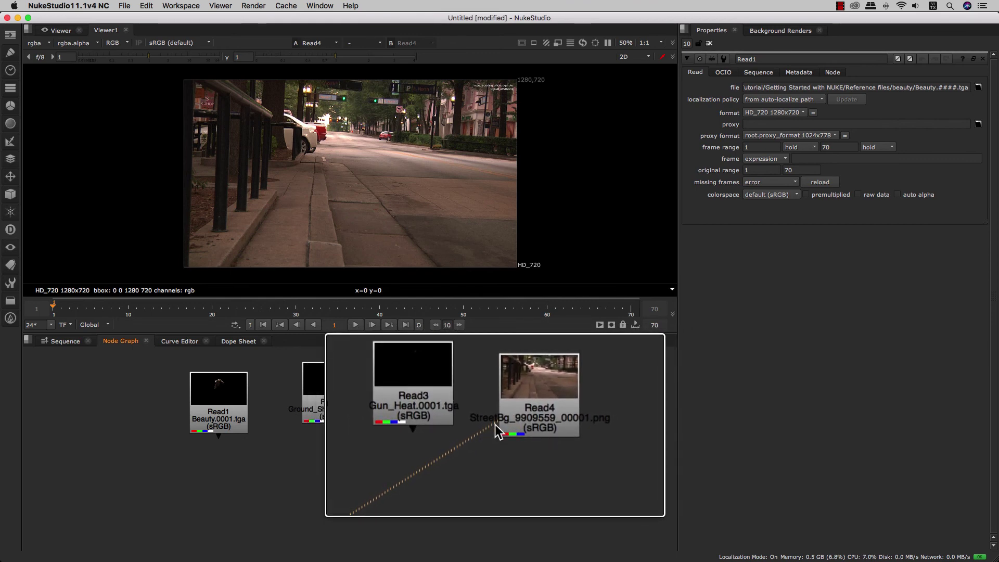
Open the properties of the StreetBg Read node
mouse_move(494, 434)
mouse_down()
mouse_move(378, 435)
mouse_move(336, 422)
mouse_move(232, 437)
mouse_move(510, 426)
mouse_up()
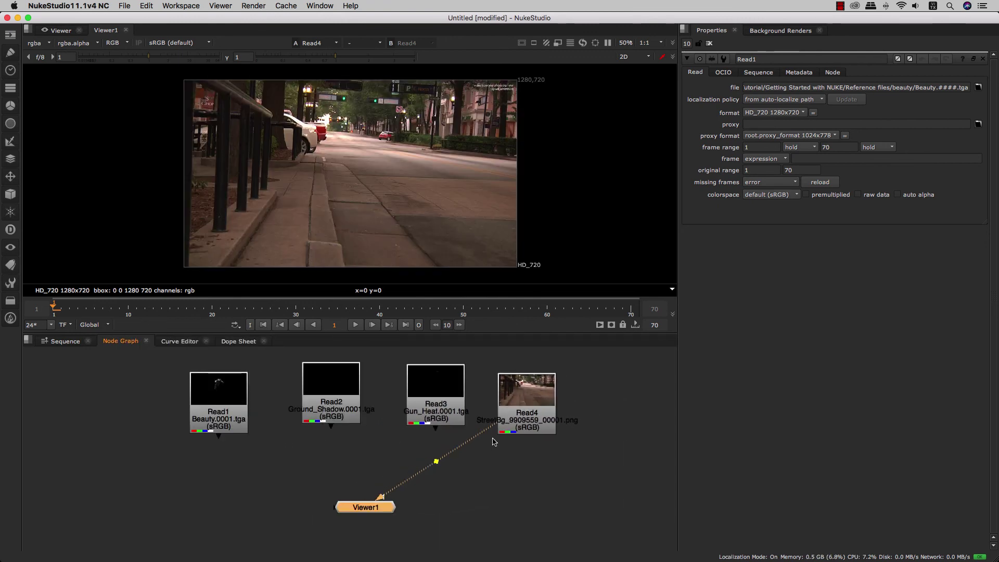
double_click(514, 421)
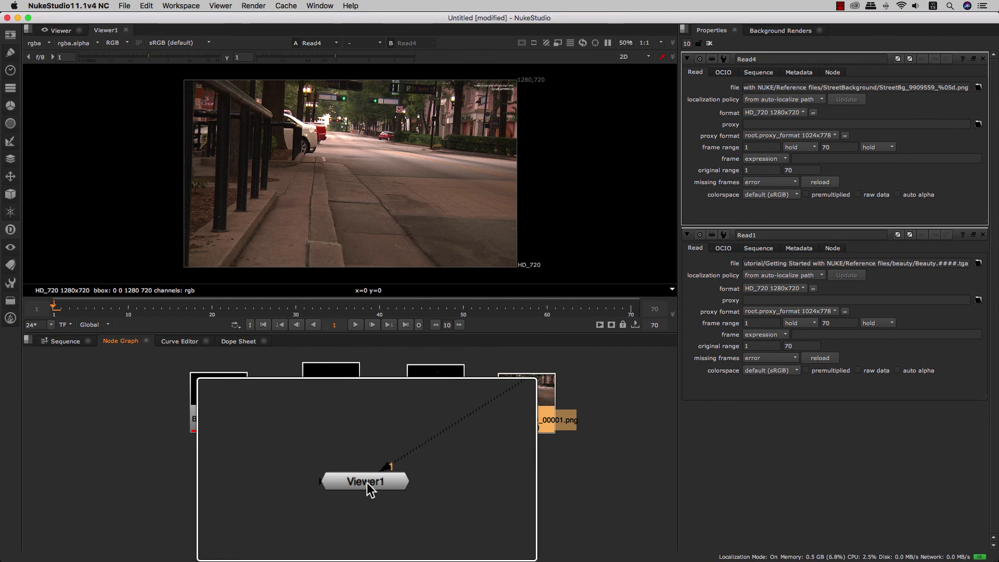
scroll(366, 483, down, 5)
scroll(380, 468, up, 5)
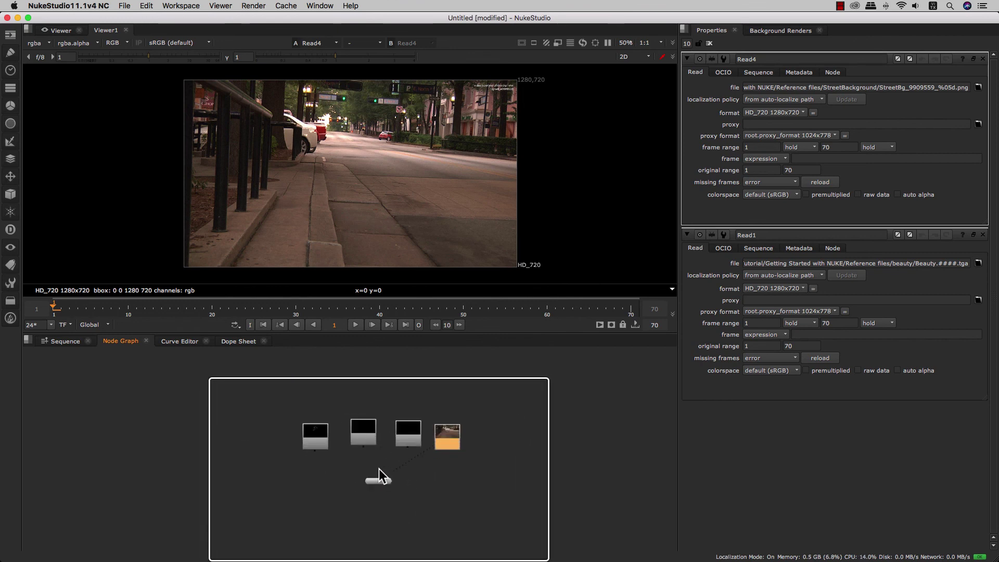
View the Gun_Heat, Beauty and StreetBg Read nodes one after another through Viewer1's input 1
click(416, 427)
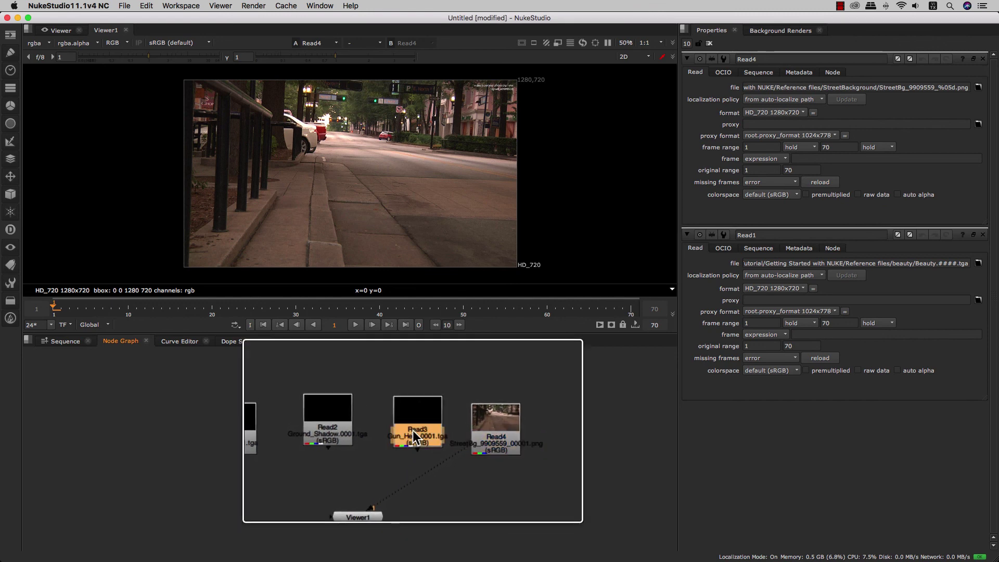
key(1)
scroll(374, 439, up, 4)
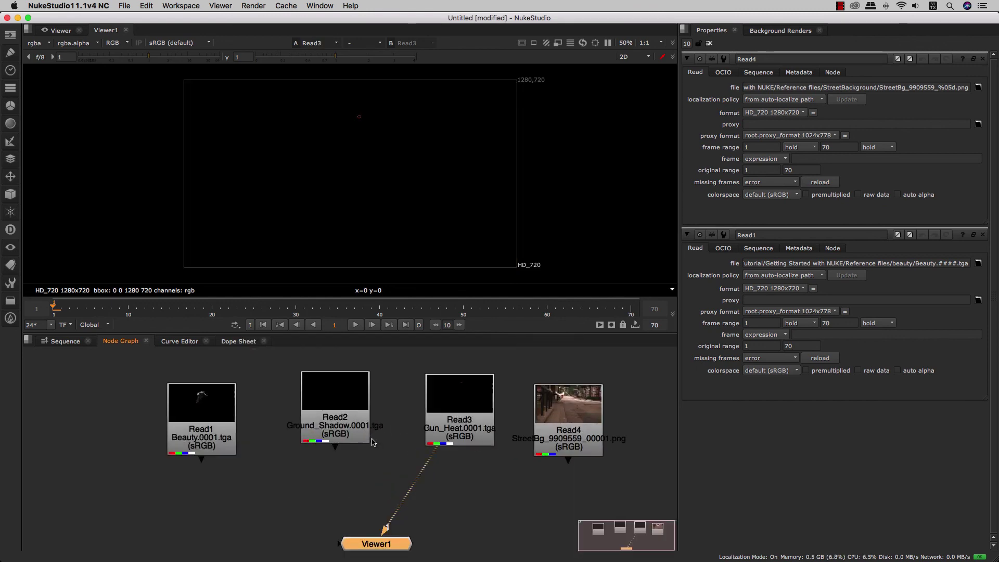
click(210, 438)
key(1)
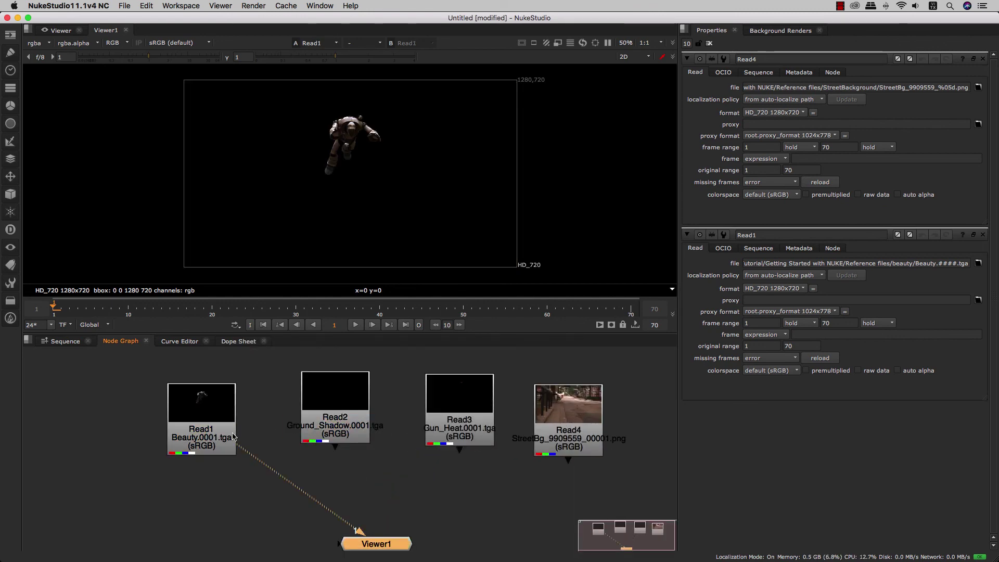
click(567, 435)
key(1)
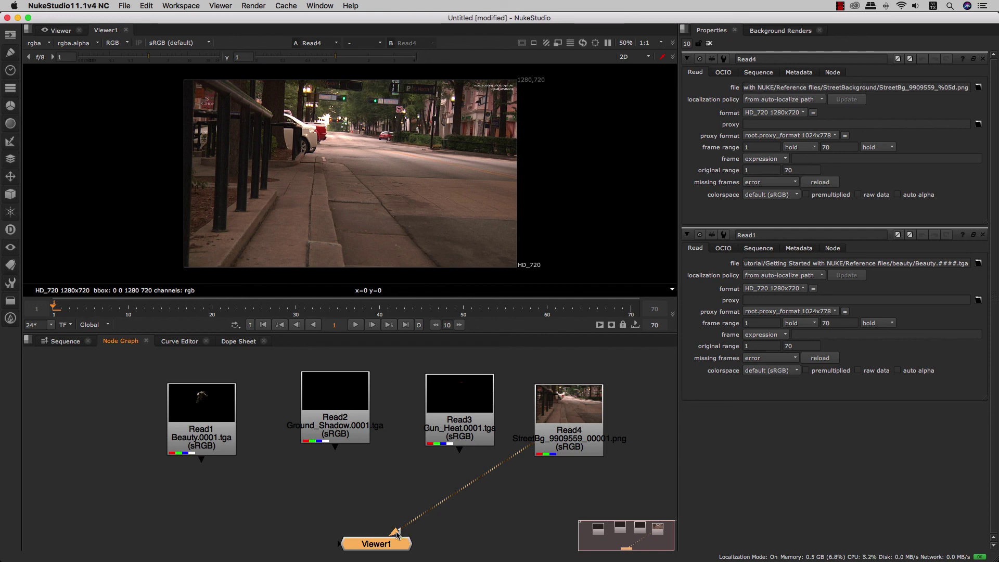
Connect the Beauty Read node to Viewer1's input 2, keeping StreetBg on input 1
click(575, 438)
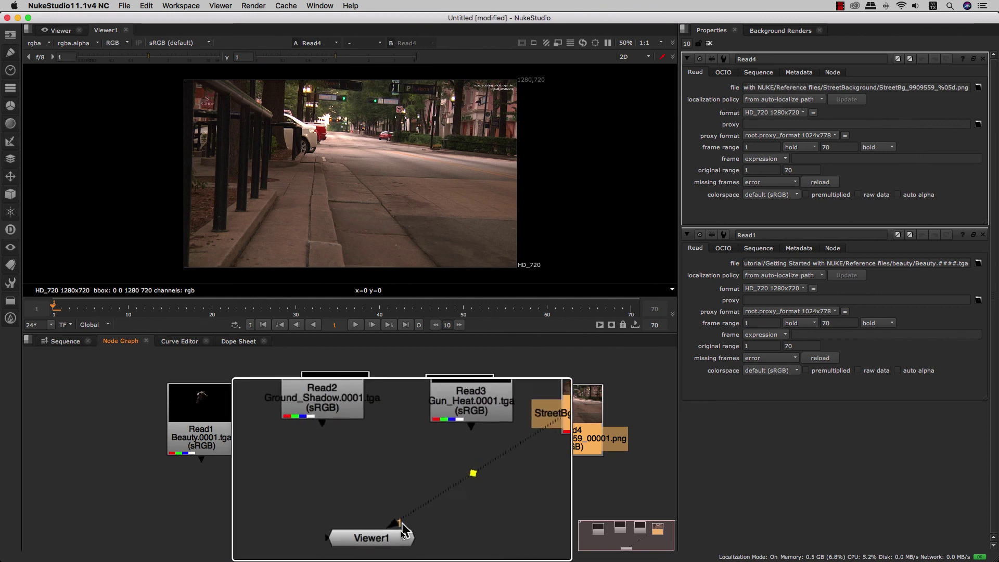
click(226, 445)
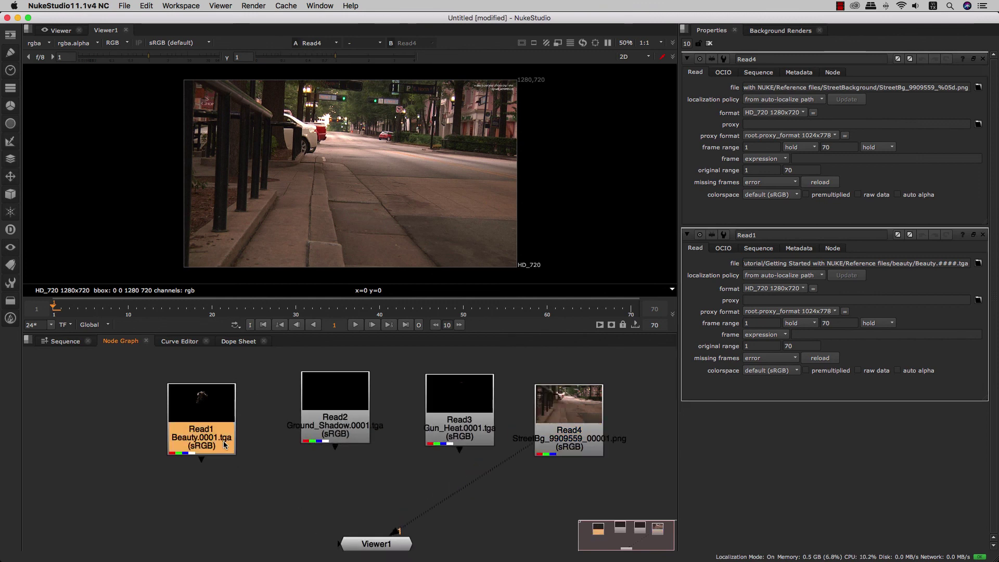
key(2)
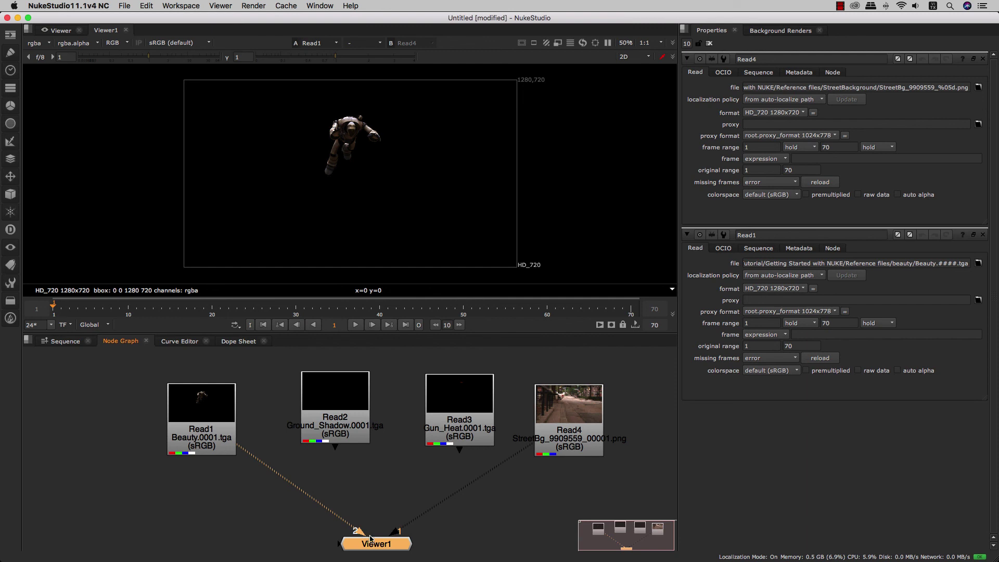
Compare StreetBg on Viewer1's input 1 with Beauty on input 2 by switching between them, ending on StreetBg
click(555, 432)
key(1)
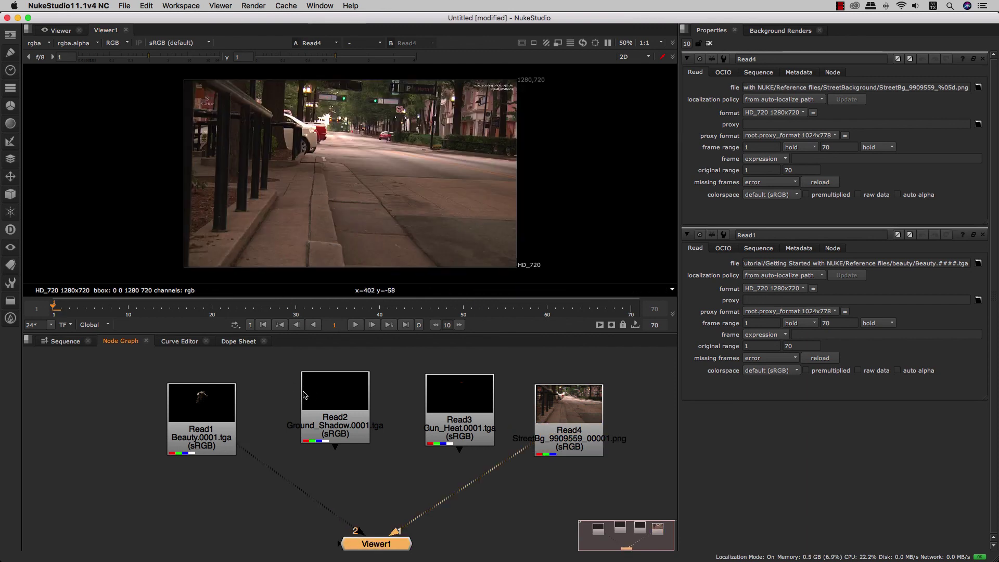
click(193, 428)
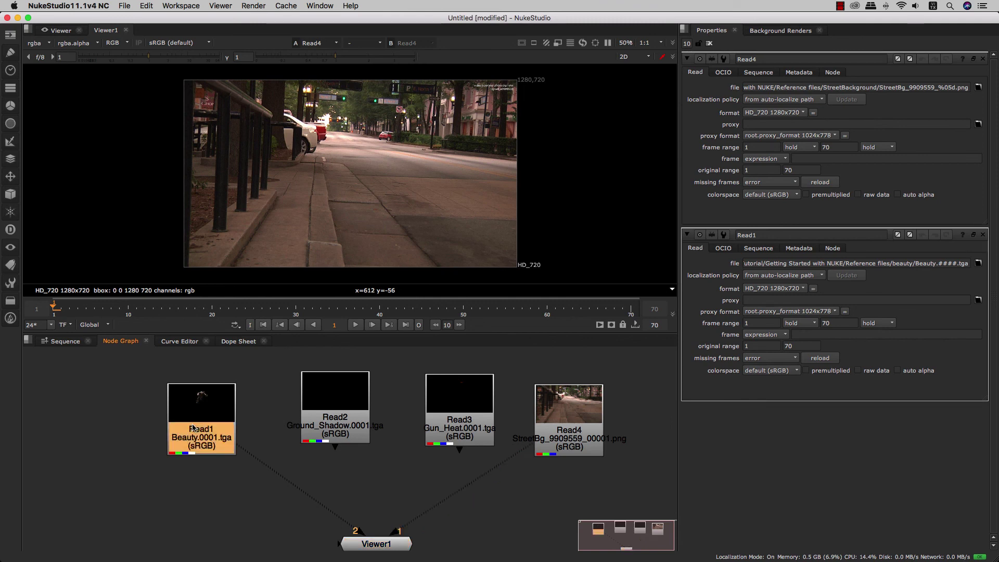
key(2)
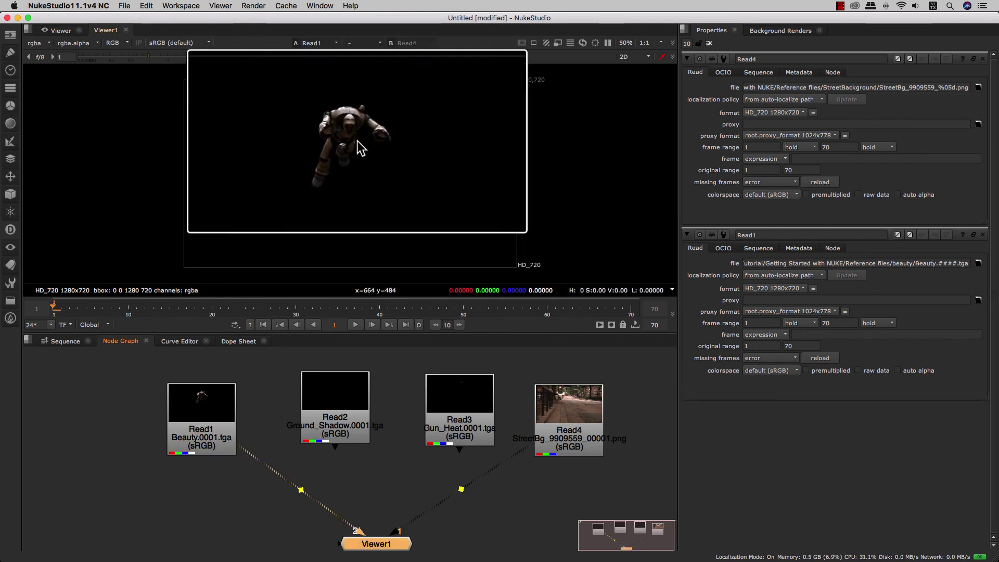
scroll(359, 146, up, 5)
scroll(362, 140, down, 3)
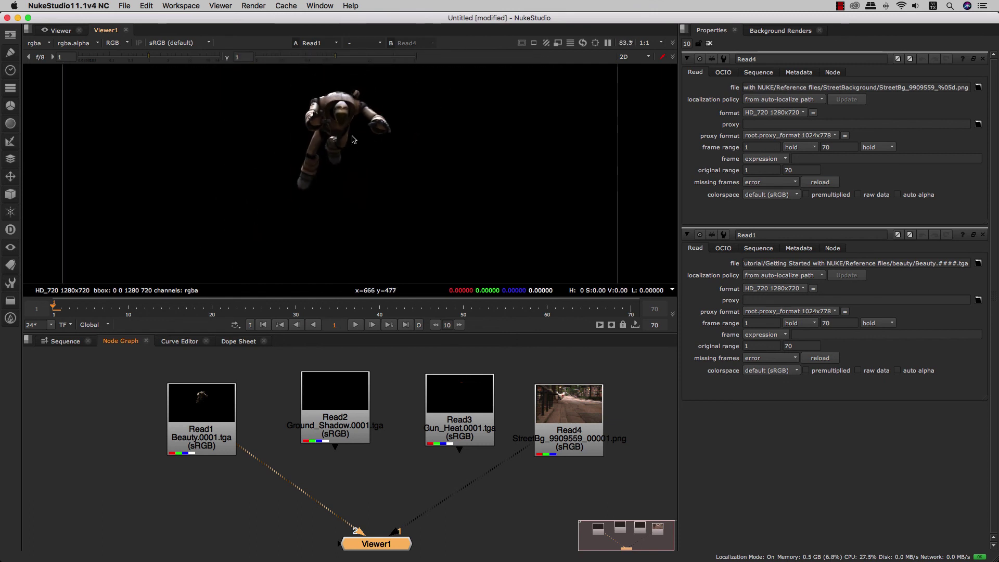
click(561, 415)
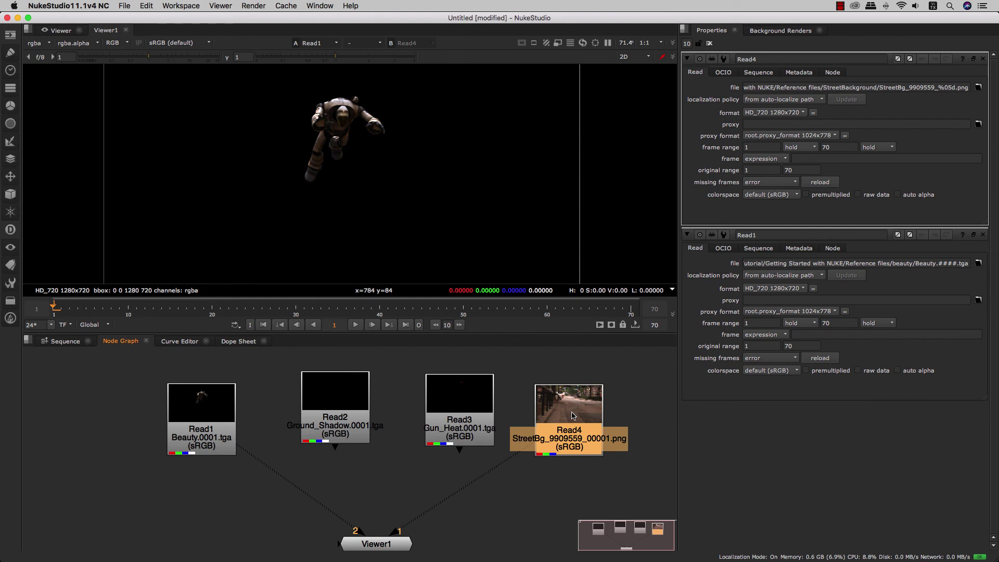
key(1)
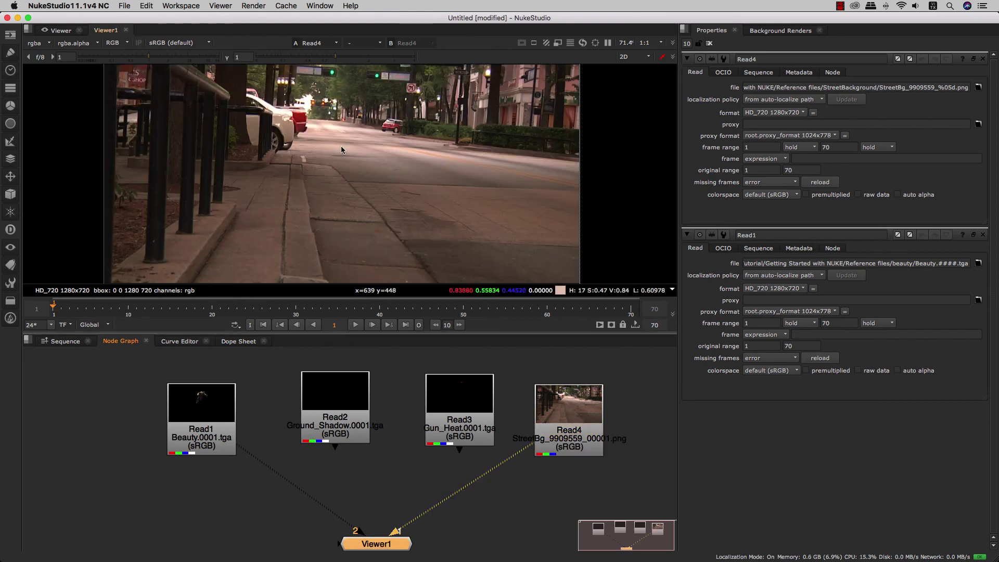
scroll(358, 481, down, 2)
scroll(358, 481, up, 2)
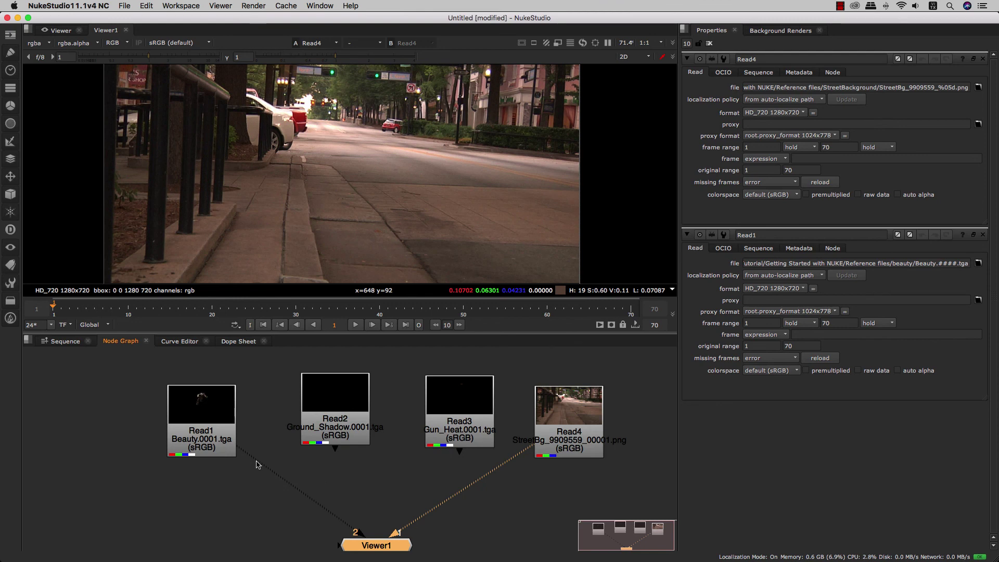
Disconnect the Beauty Read node from Viewer1's input 2 and connect it to input 1 in place of StreetBg
key(ctrl)
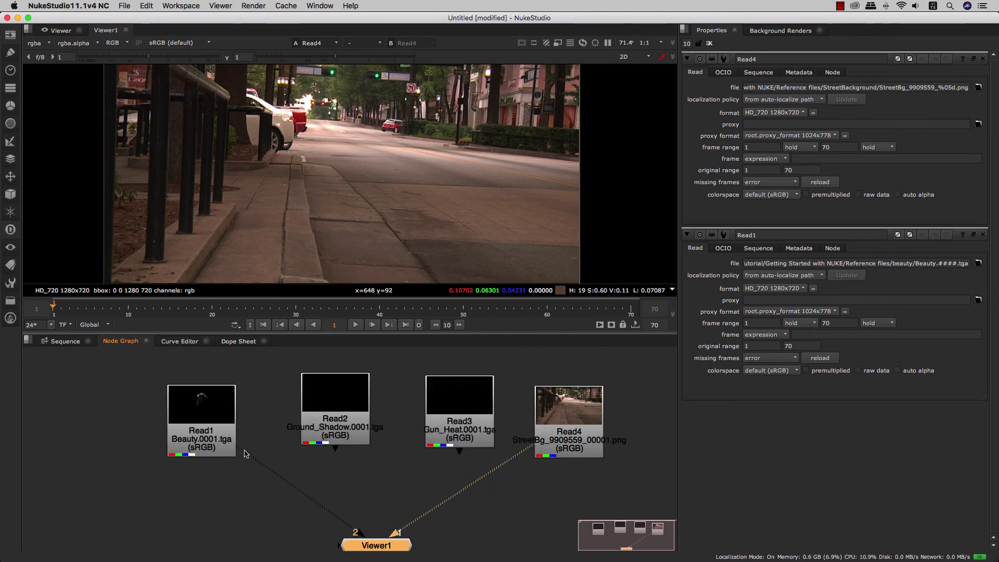
drag(243, 453, 355, 517)
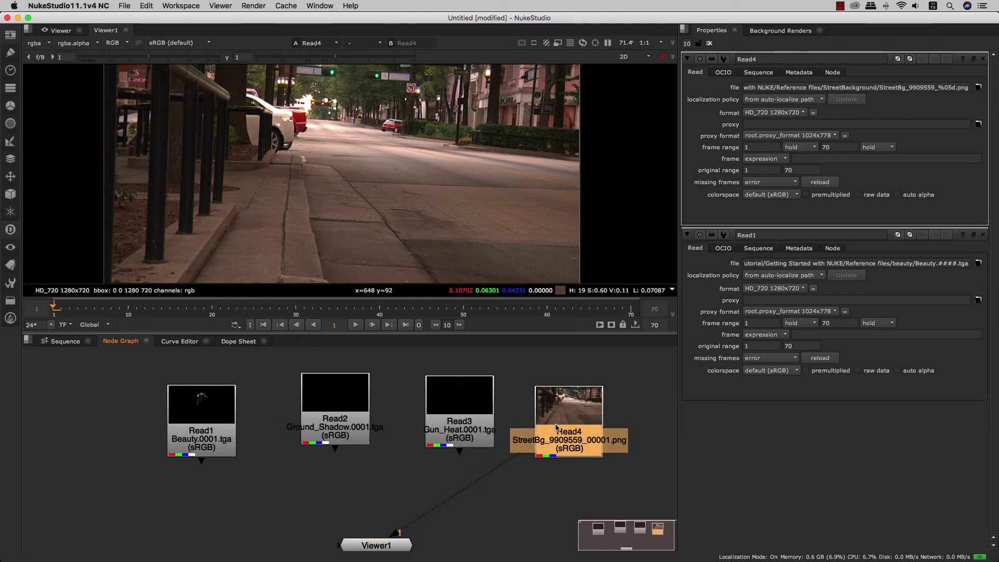
click(228, 433)
key(1)
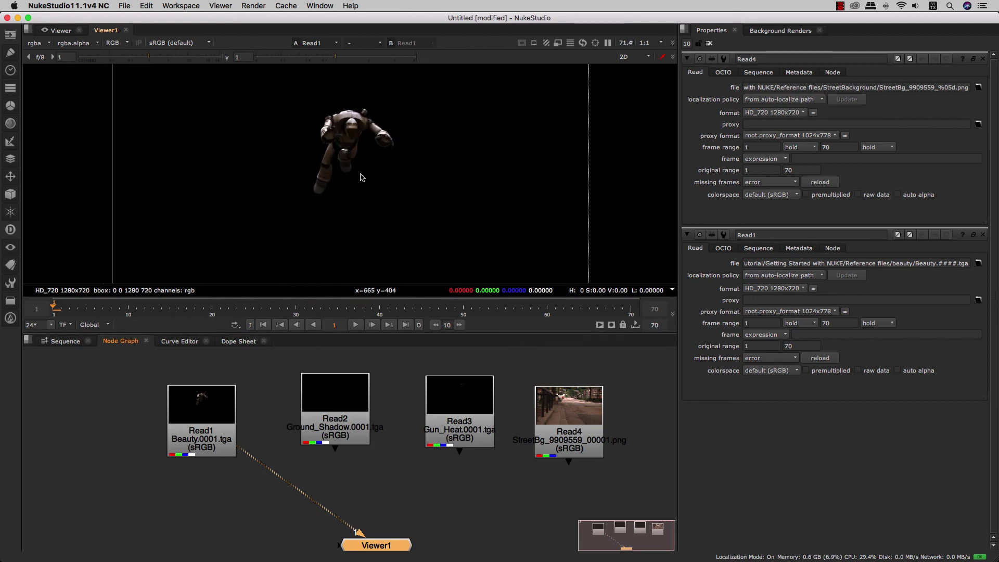
scroll(356, 184, up, 1)
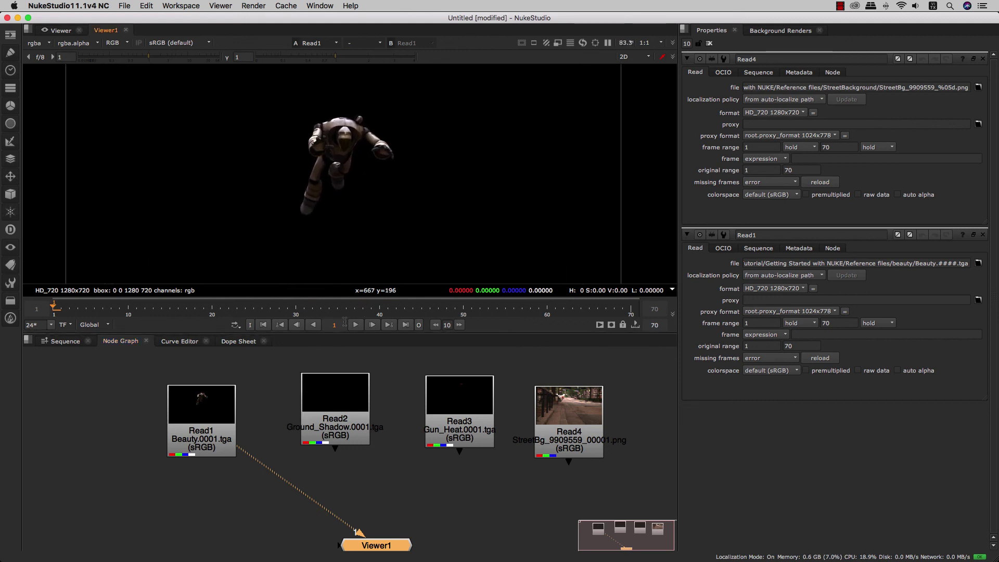